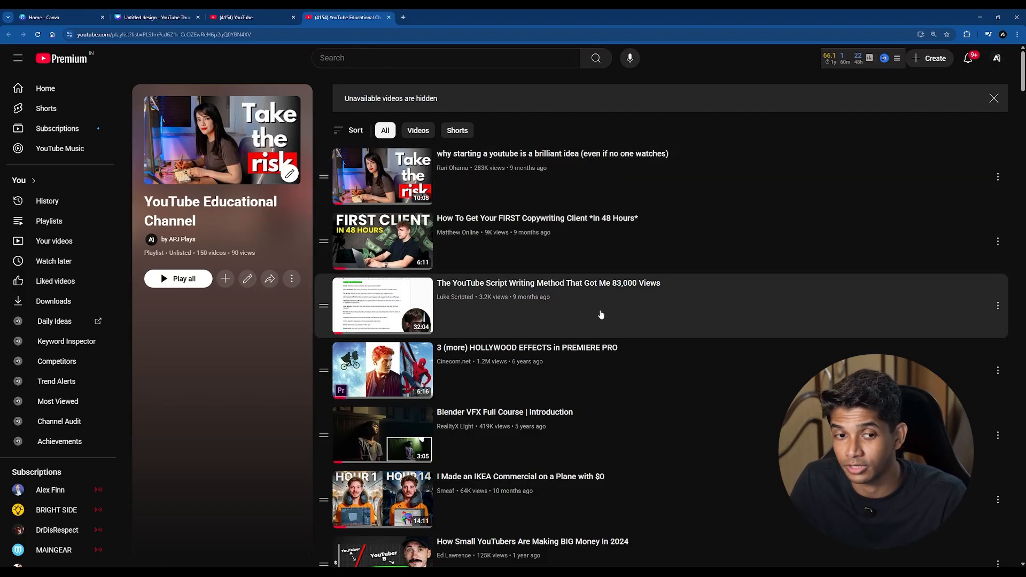
Step: Look through the YouTube Educational Channel playlist and the overview of saved playlists for thumbnail inspiration collections
scroll(557, 252, down, 2)
scroll(557, 252, up, 2)
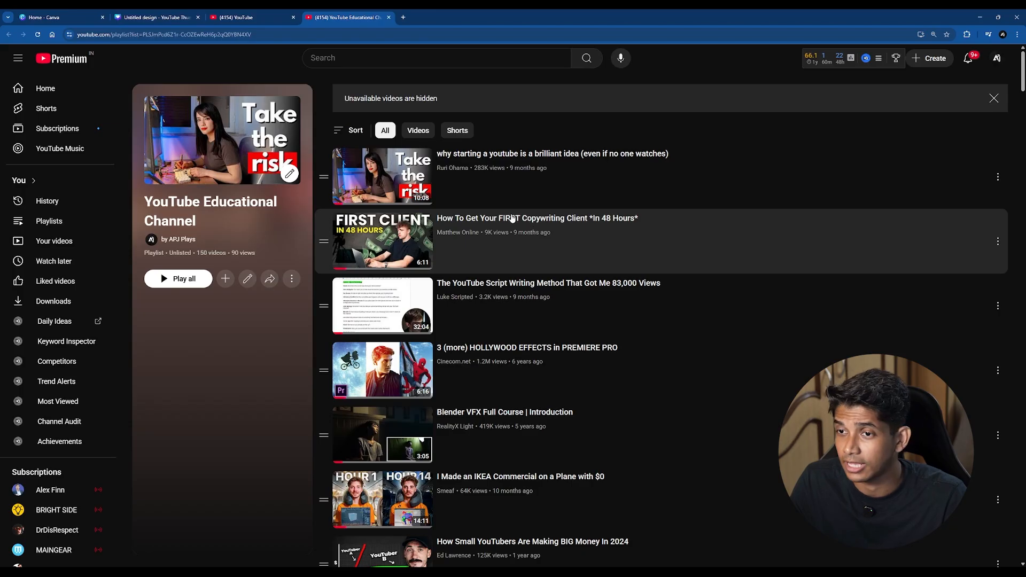
key(ctrl+shift+Tab)
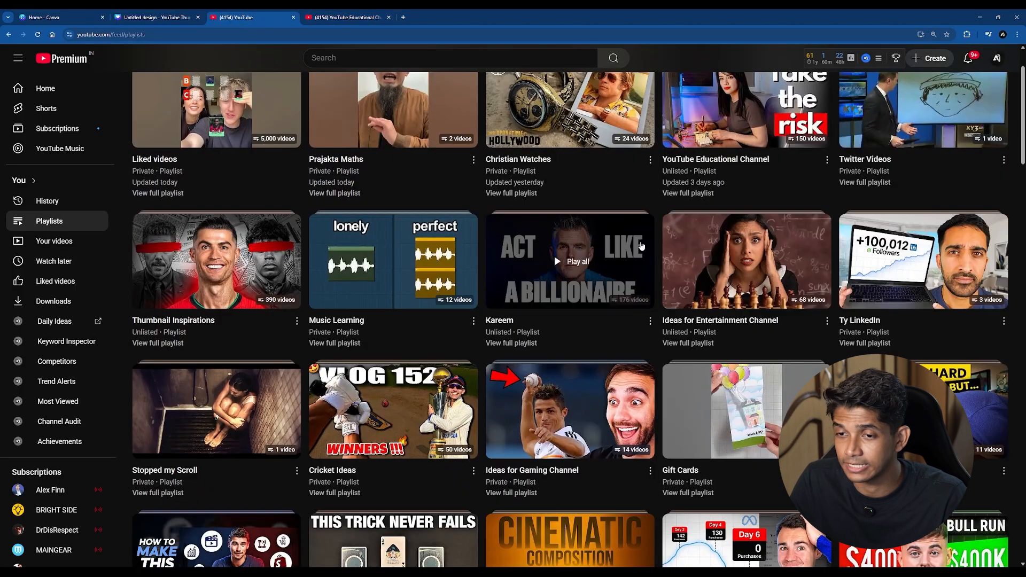
scroll(635, 240, down, 1)
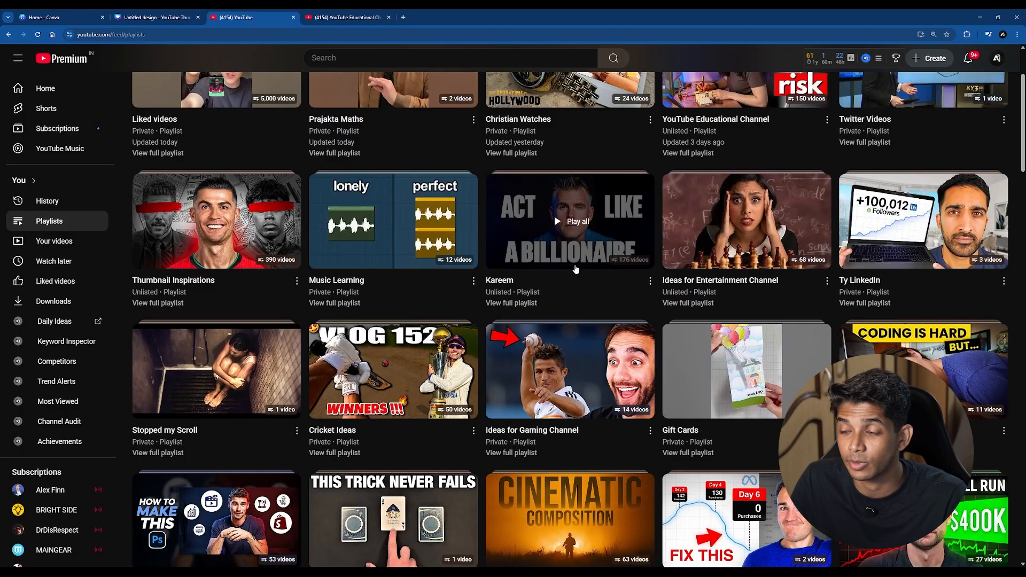
scroll(575, 269, down, 2)
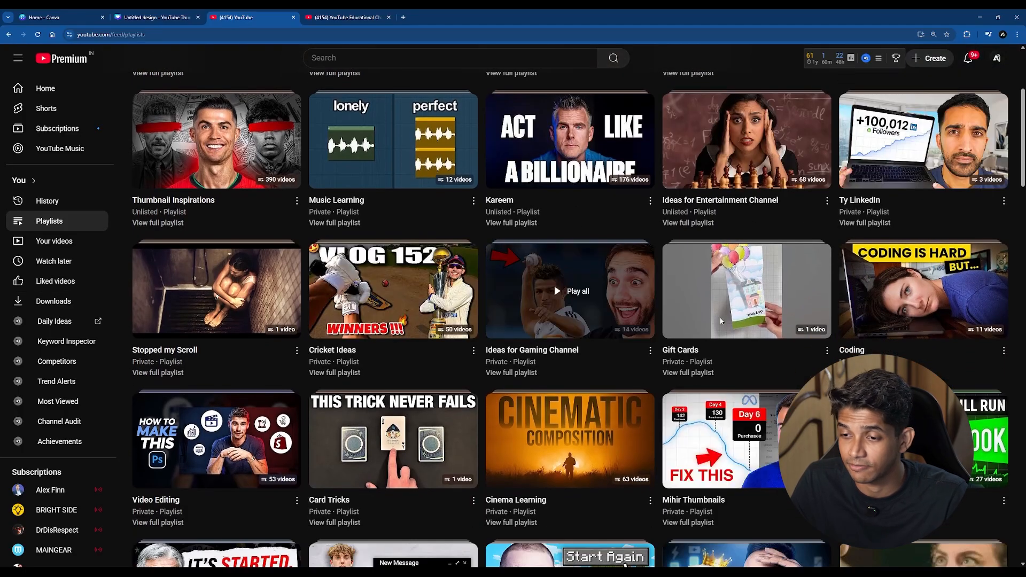
scroll(720, 320, down, 4)
scroll(641, 367, up, 6)
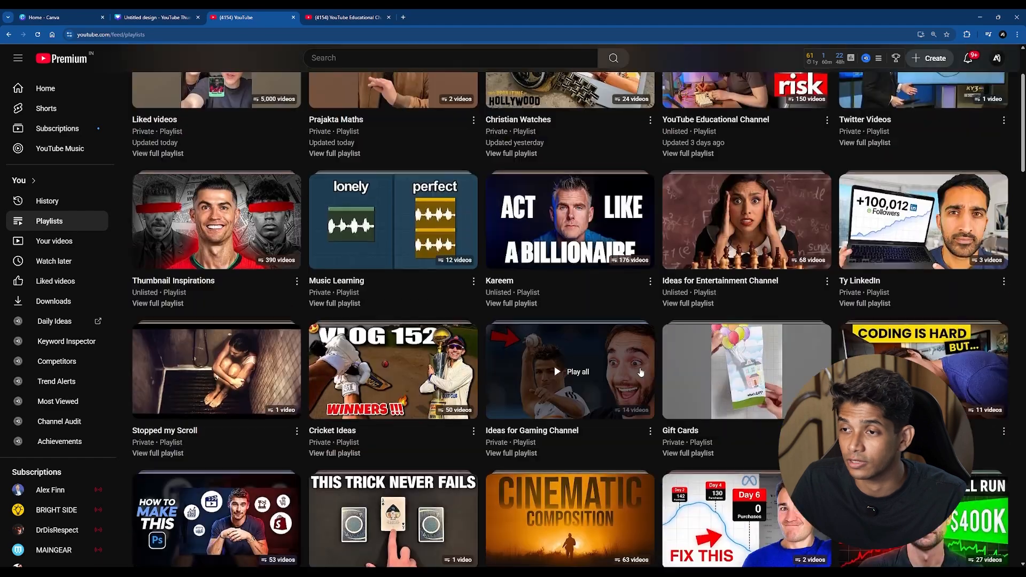
scroll(640, 373, up, 2)
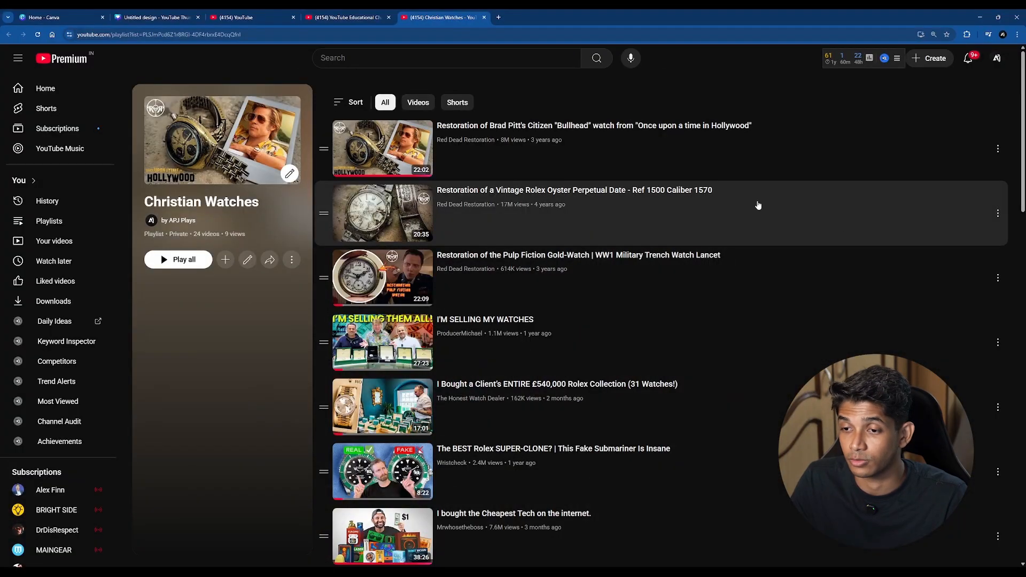
Step: Examine the videos saved in the watches playlist, then return to the YouTube Educational Channel playlist
scroll(698, 187, down, 9)
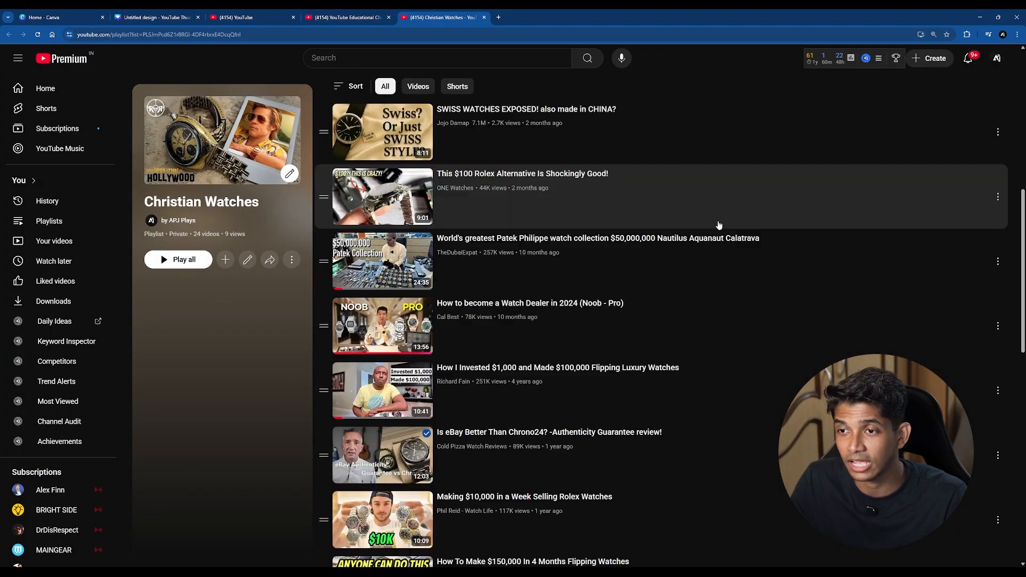
scroll(719, 190, down, 2)
scroll(726, 331, down, 4)
scroll(719, 395, up, 13)
scroll(721, 398, up, 2)
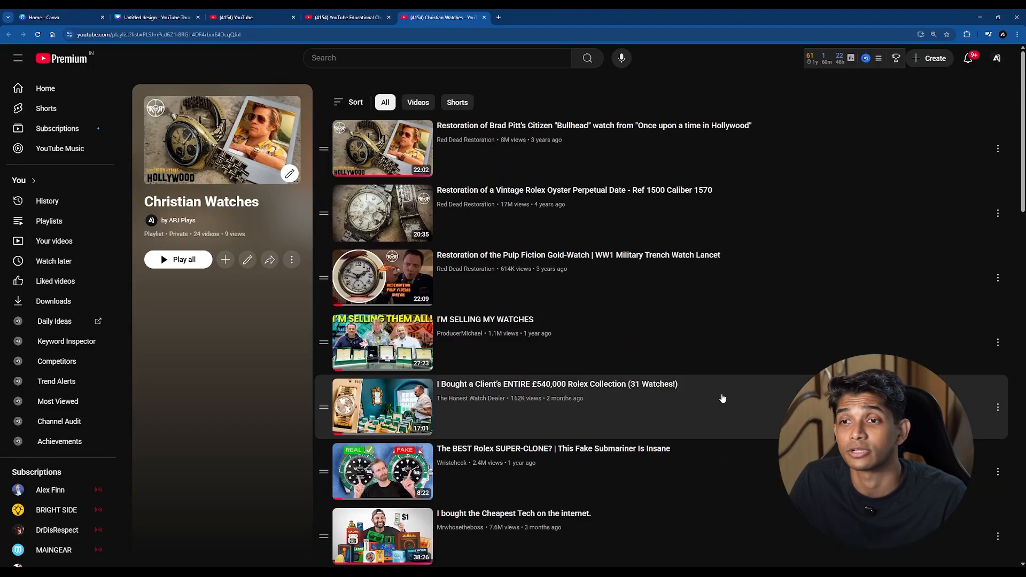
click(367, 21)
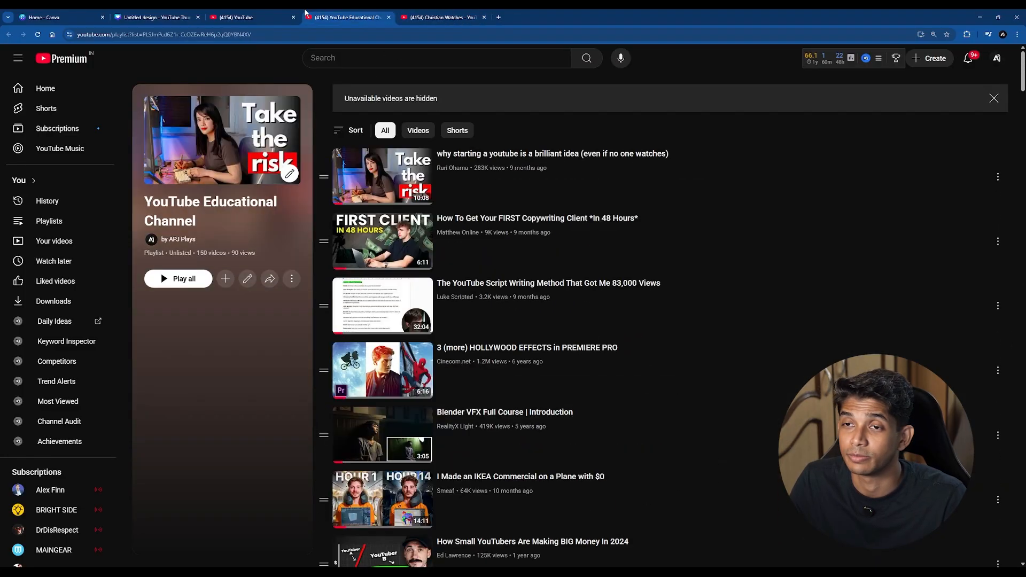
click(273, 20)
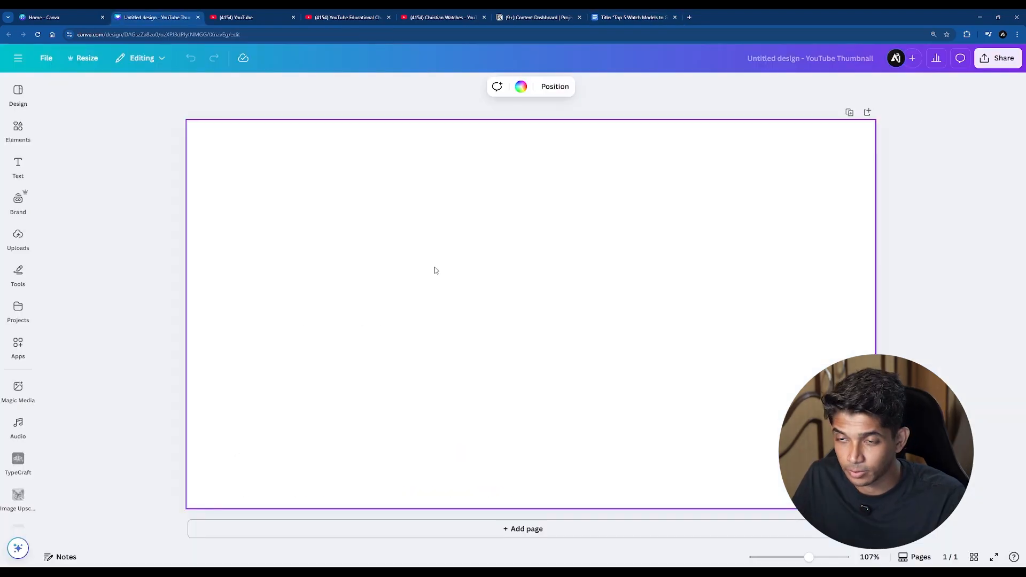
Step: Add the text "5 Luxury Watches That Build Status & Hold Value in 2025" in bold near the top of the Canva page
text(5 Luxury Watches That Build Status & Hold Value in 2025)
drag(607, 317, 576, 172)
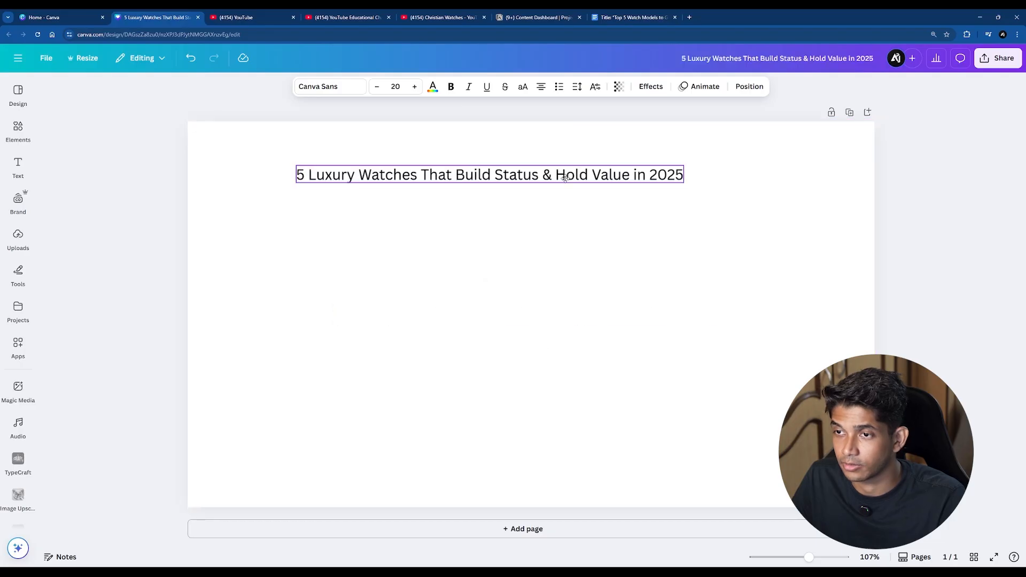
click(450, 86)
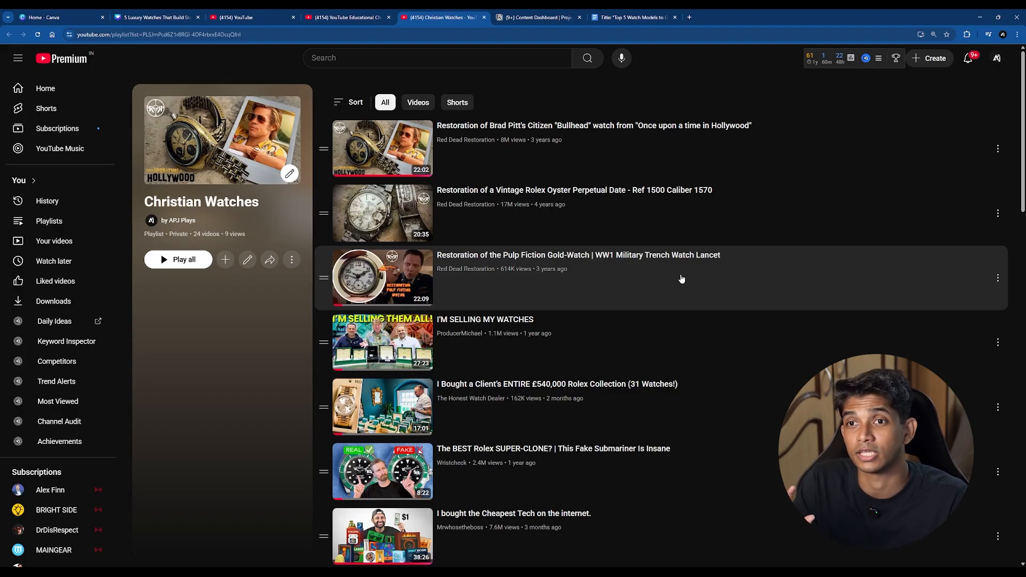
Step: Open the video "The Most Iconic Watches From $3,000 To $10,000" from the watches playlist and get its full-size thumbnail image
scroll(685, 283, down, 15)
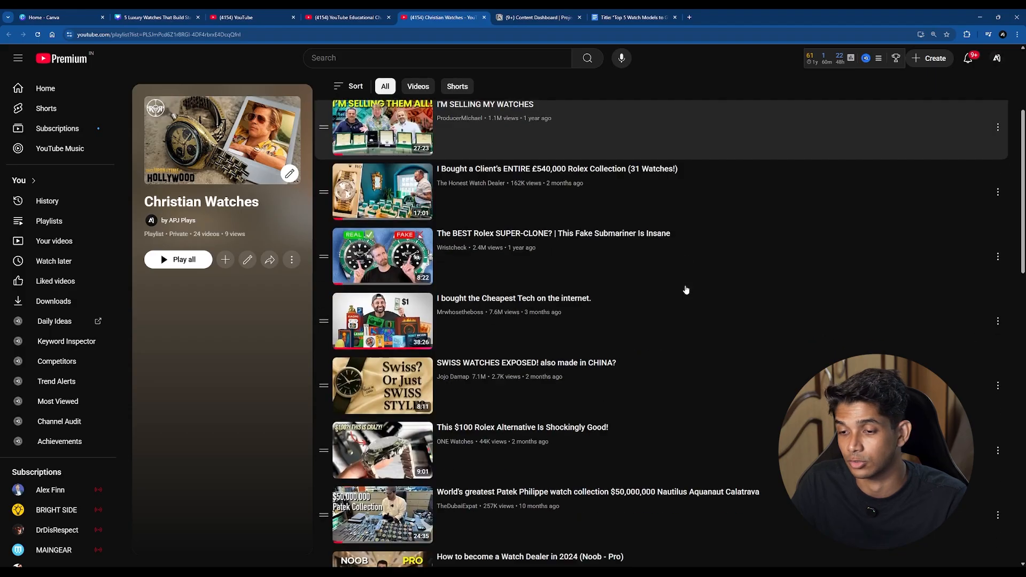
click(410, 380)
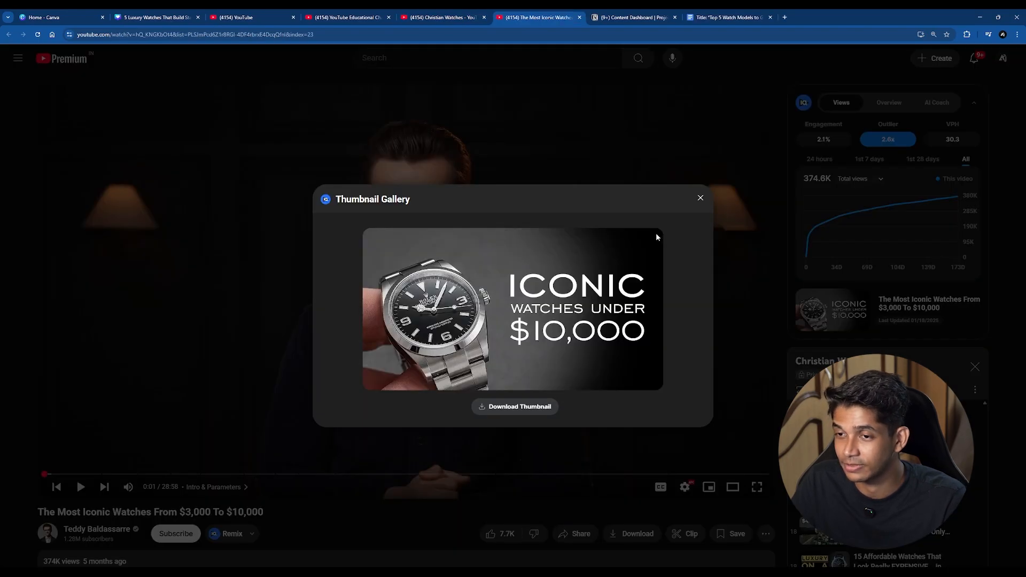
click(699, 198)
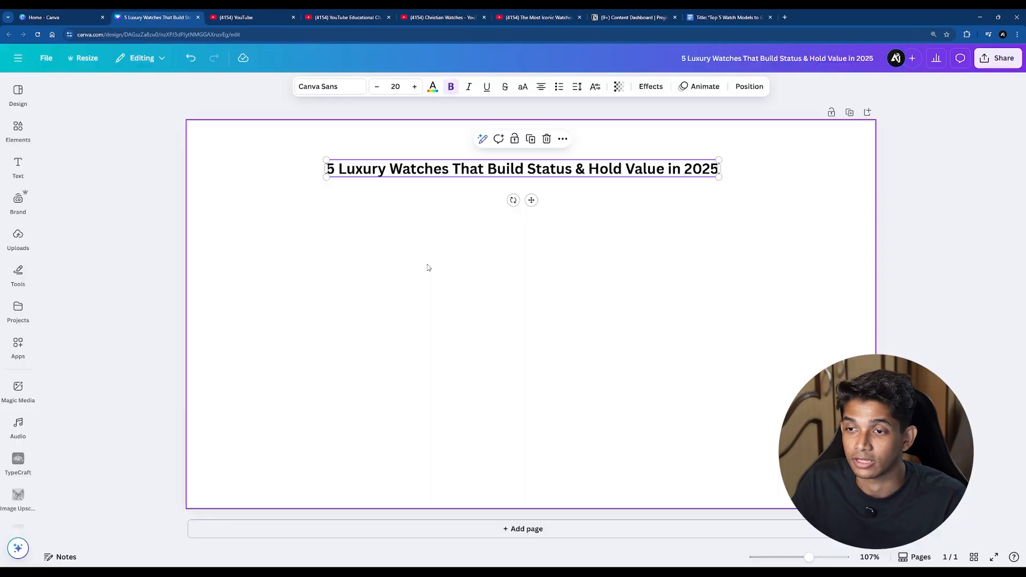
Step: Paste the Iconic Watches Under $10,000 thumbnail into the Canva design, scale it down, and place it below the title text
right_click(428, 266)
click(492, 302)
drag(647, 423, 582, 386)
drag(510, 309, 510, 330)
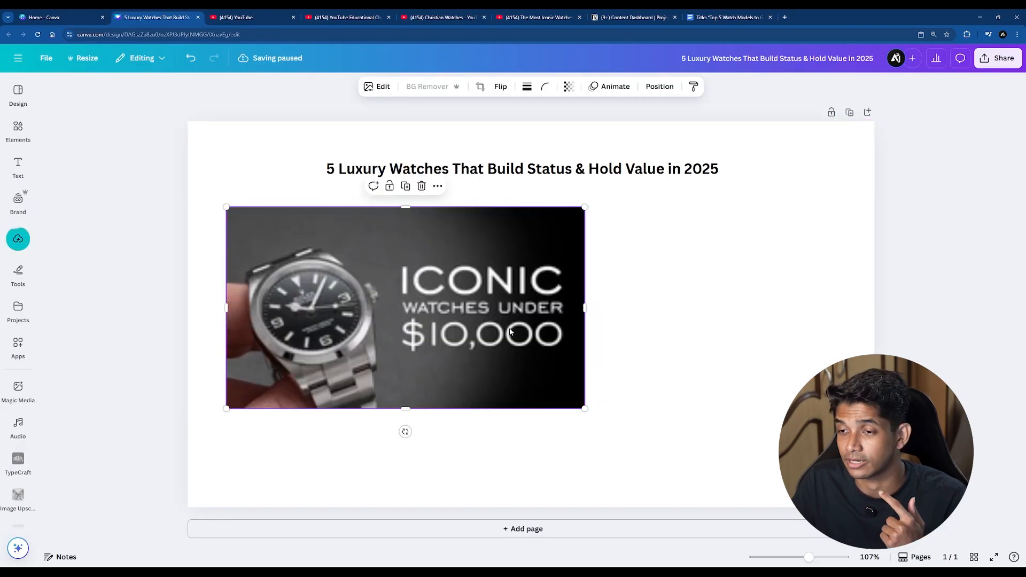
Step: Search YouTube for "top 5 luxury watches" and look through the thumbnails in the results
click(341, 18)
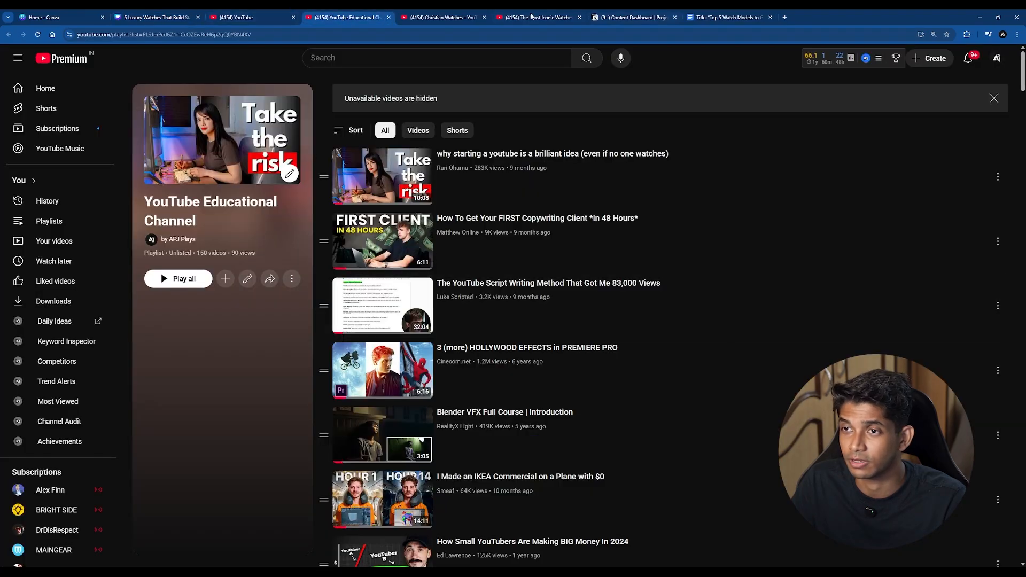
click(443, 17)
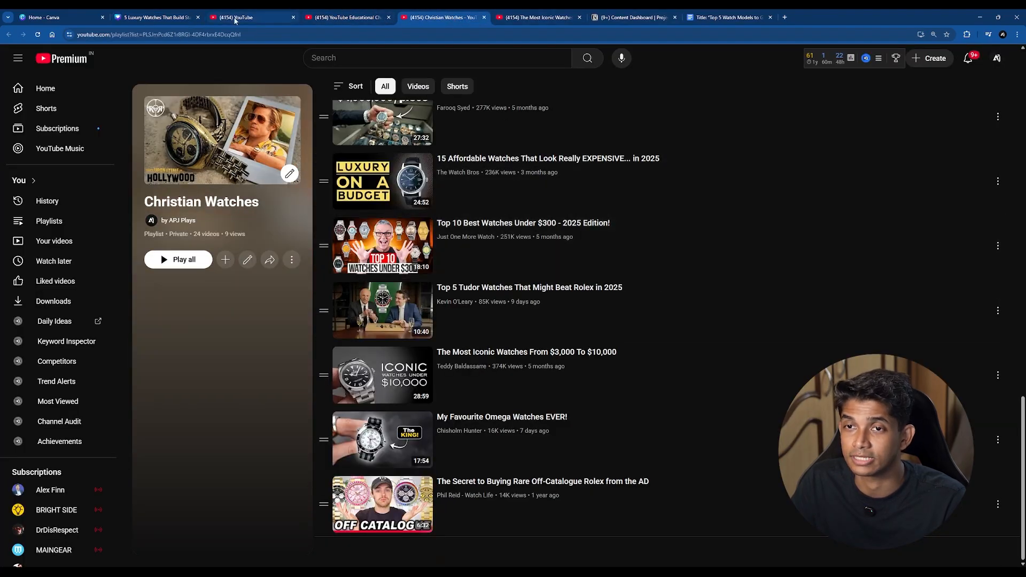
click(235, 18)
triple_click(375, 62)
text(top 5 luxury watches)
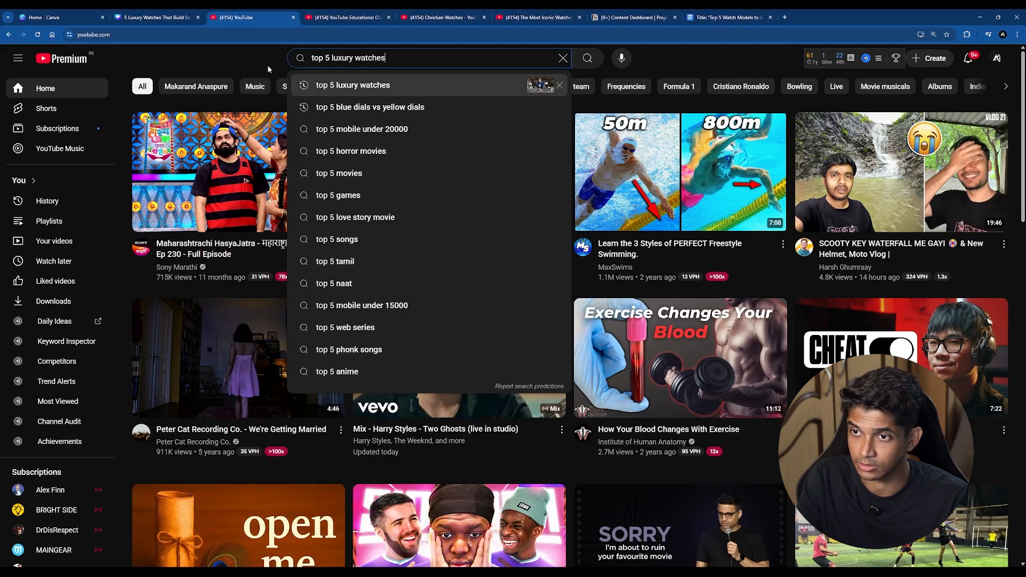
key(Return)
scroll(572, 232, down, 15)
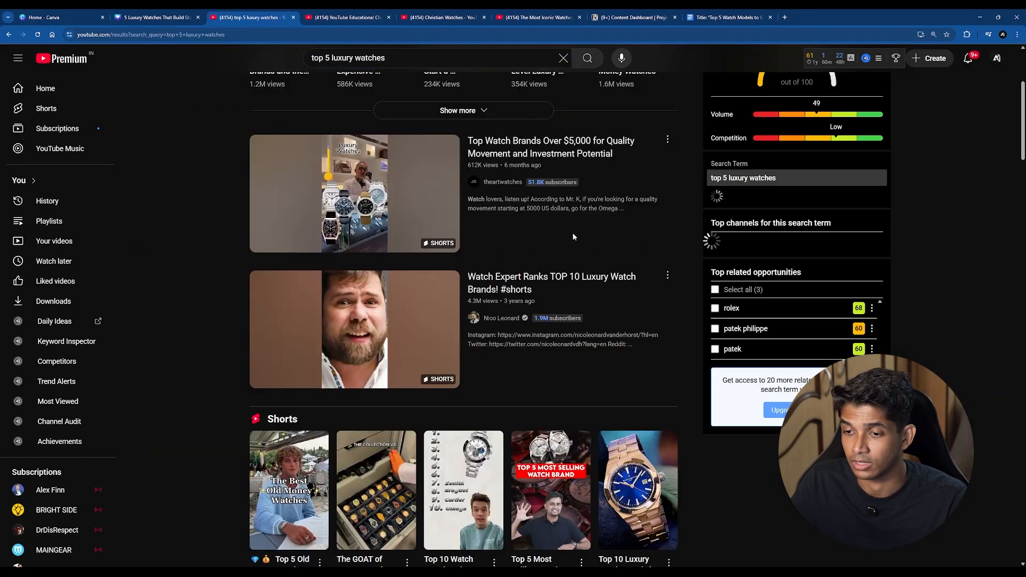
scroll(700, 207, down, 3)
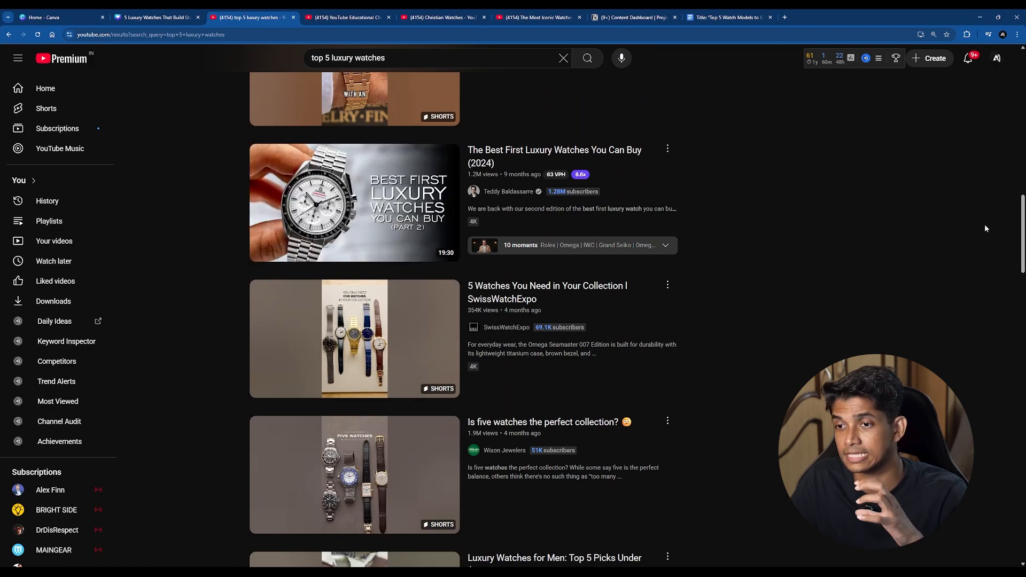
scroll(843, 236, down, 11)
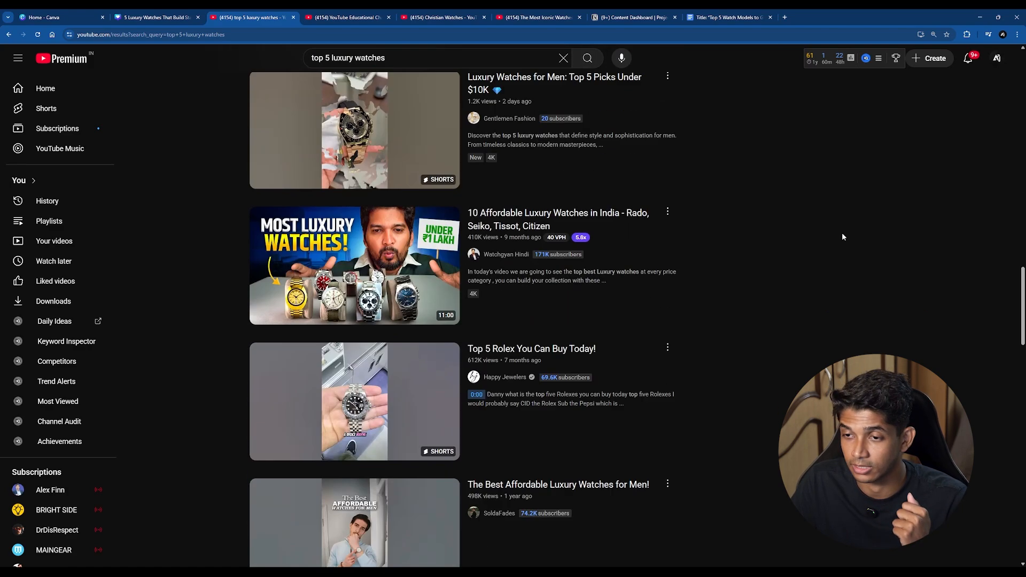
scroll(843, 236, down, 10)
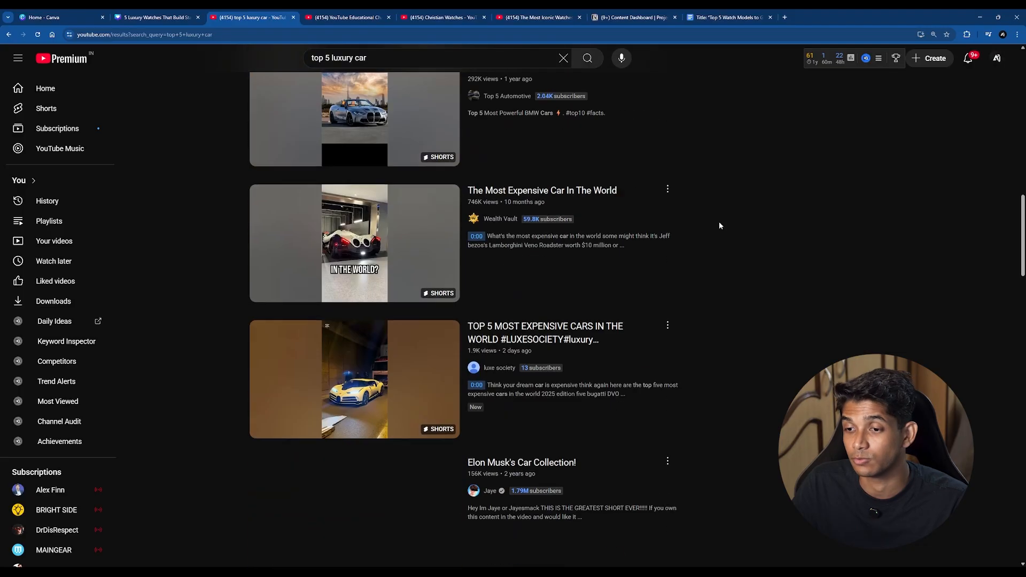
Step: Browse the YouTube results for "top 5 luxury car" to compare thumbnail styles from a related niche
scroll(719, 222, down, 10)
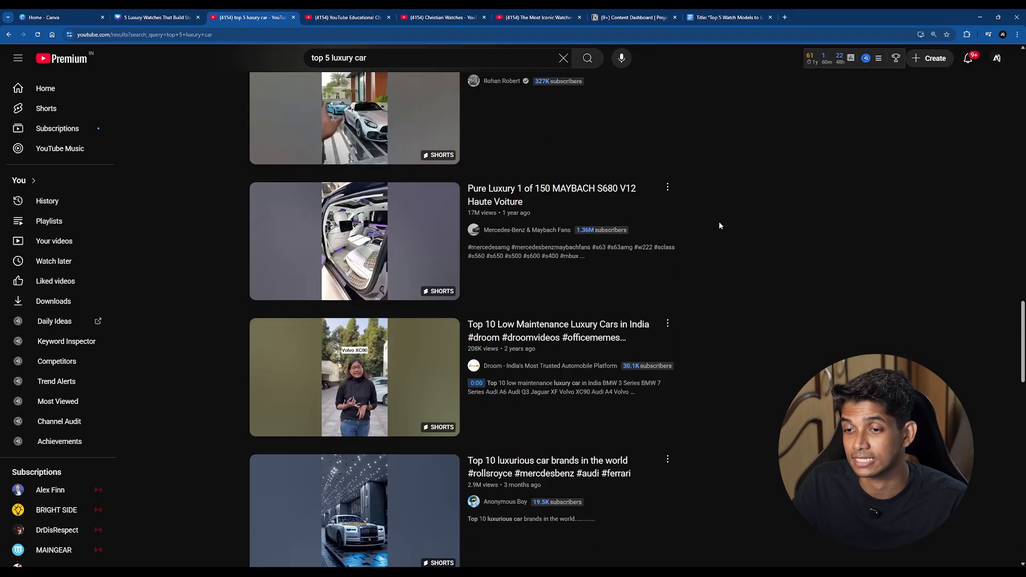
scroll(720, 223, down, 12)
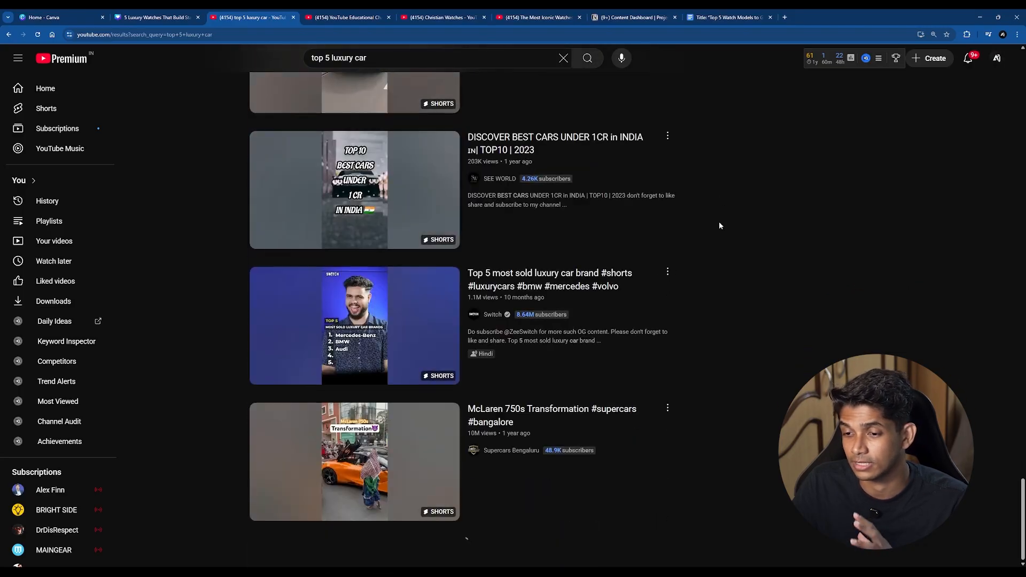
scroll(719, 225, down, 15)
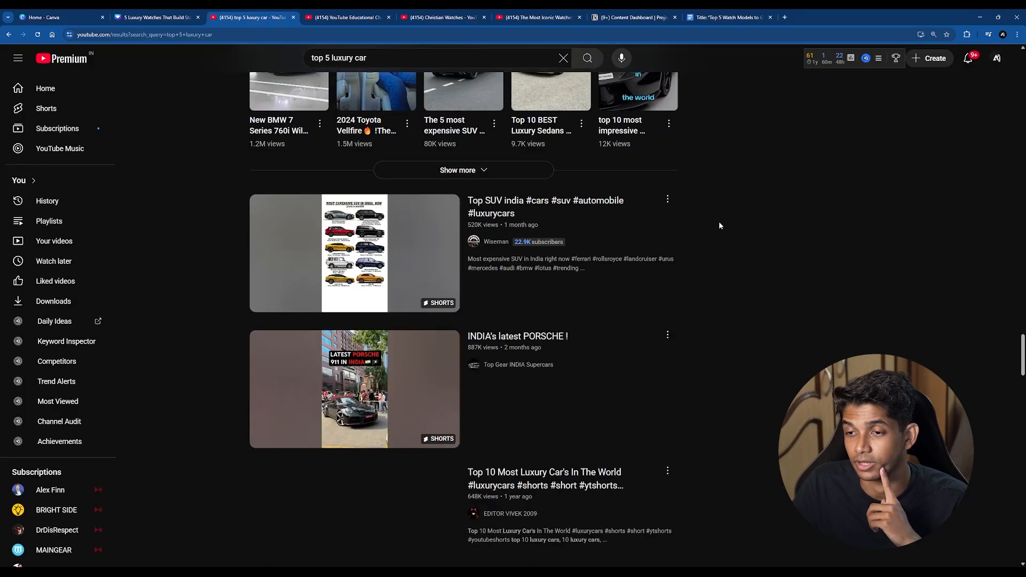
scroll(719, 222, down, 8)
scroll(719, 221, up, 2)
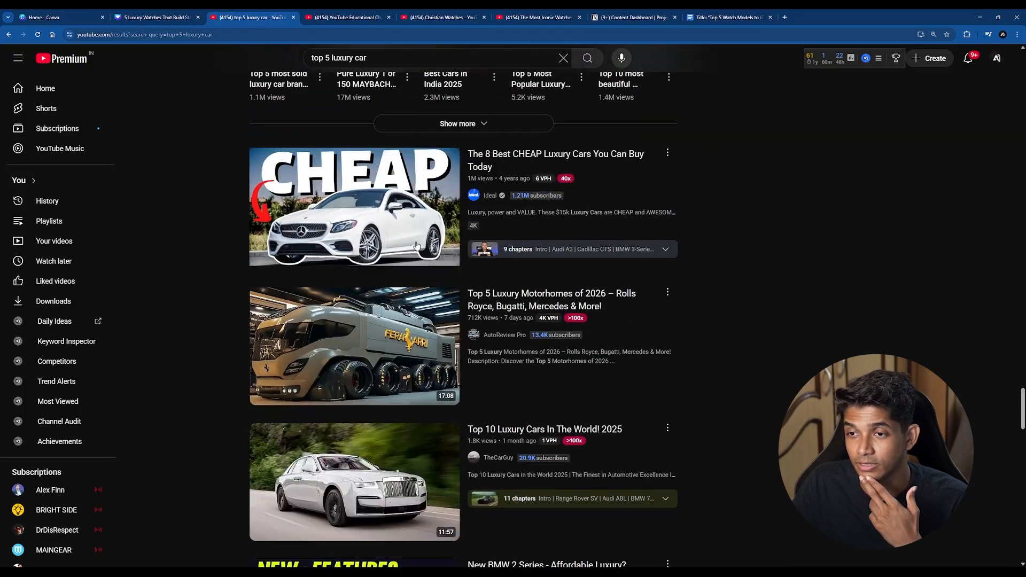
Step: Paste the Seiko video screenshot into the Canva page and enlarge the Iconic watches thumbnail to about 915 px wide below the title
click(172, 18)
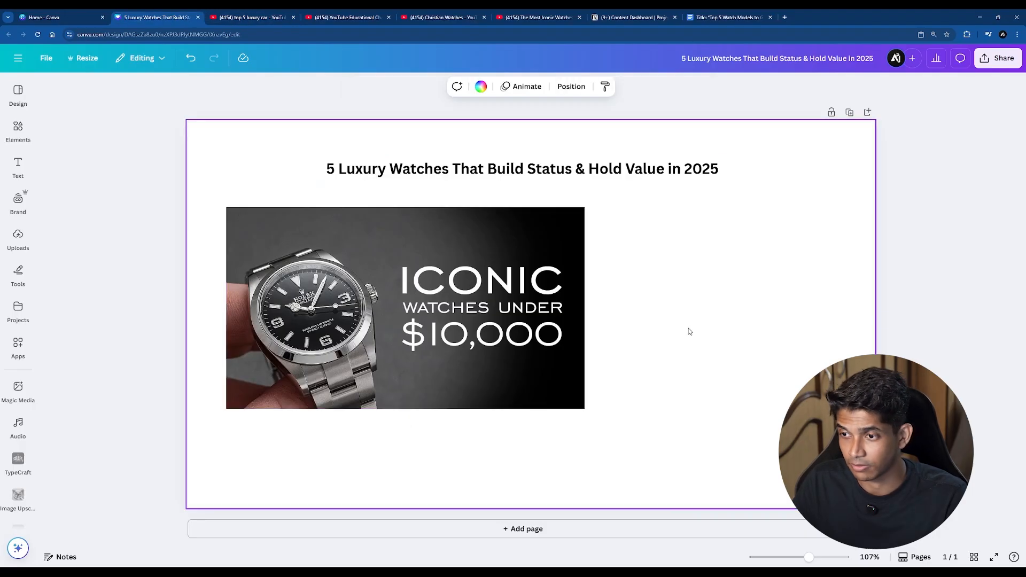
key(ctrl+v)
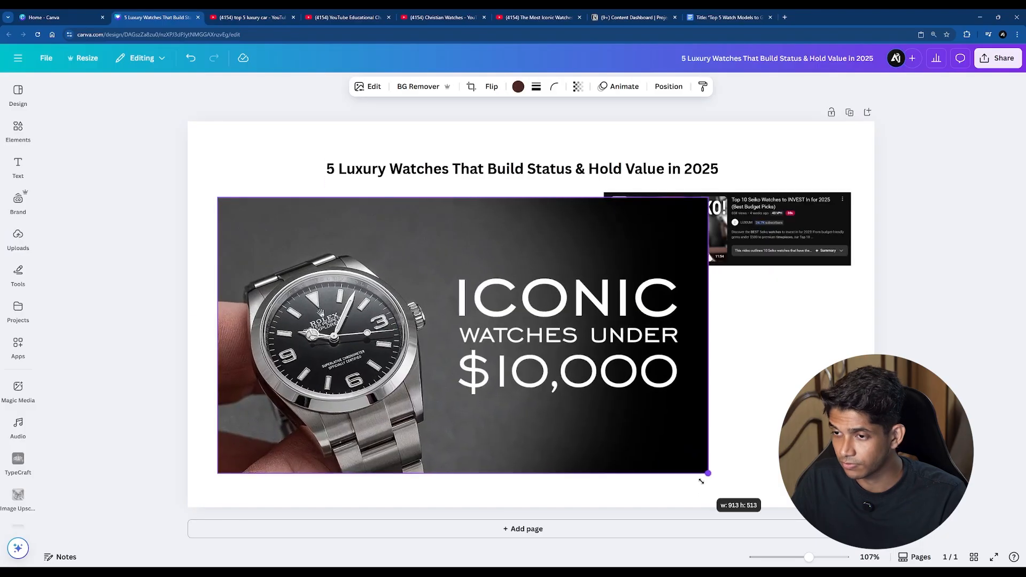
drag(701, 481, 704, 482)
drag(665, 387, 681, 391)
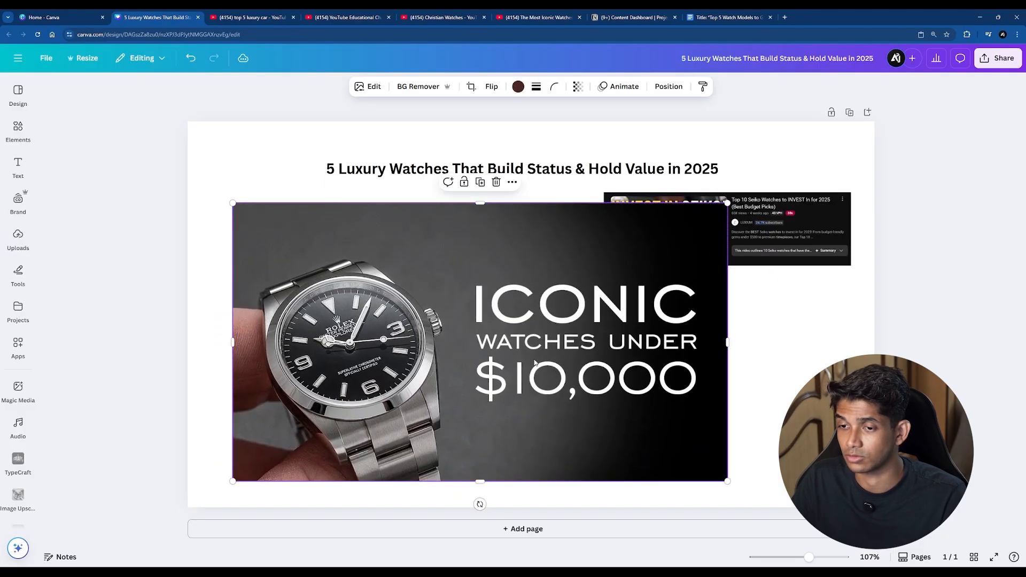
Step: Add two blank pages to the Canva design below the reference page
click(537, 529)
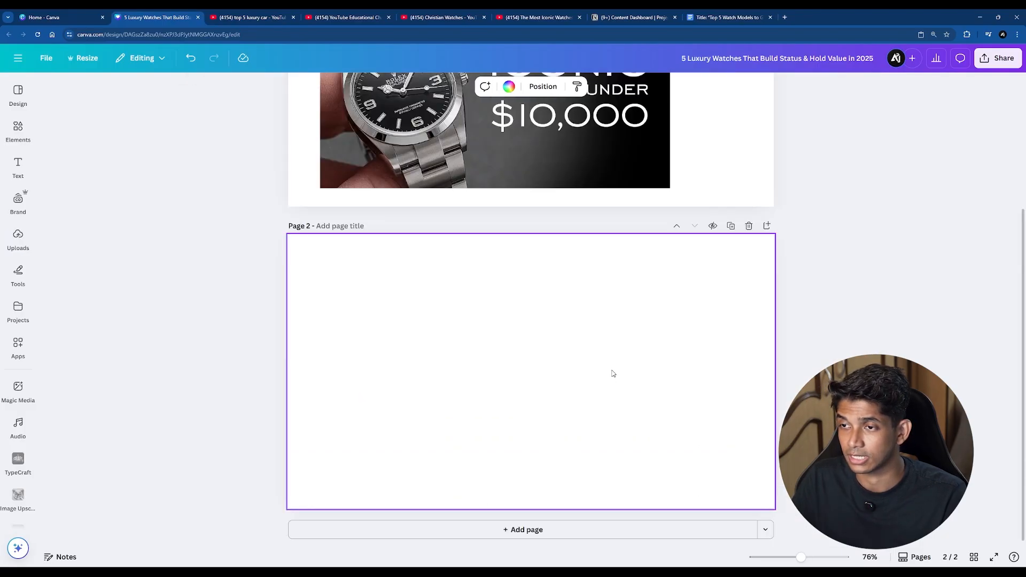
scroll(668, 382, down, 5)
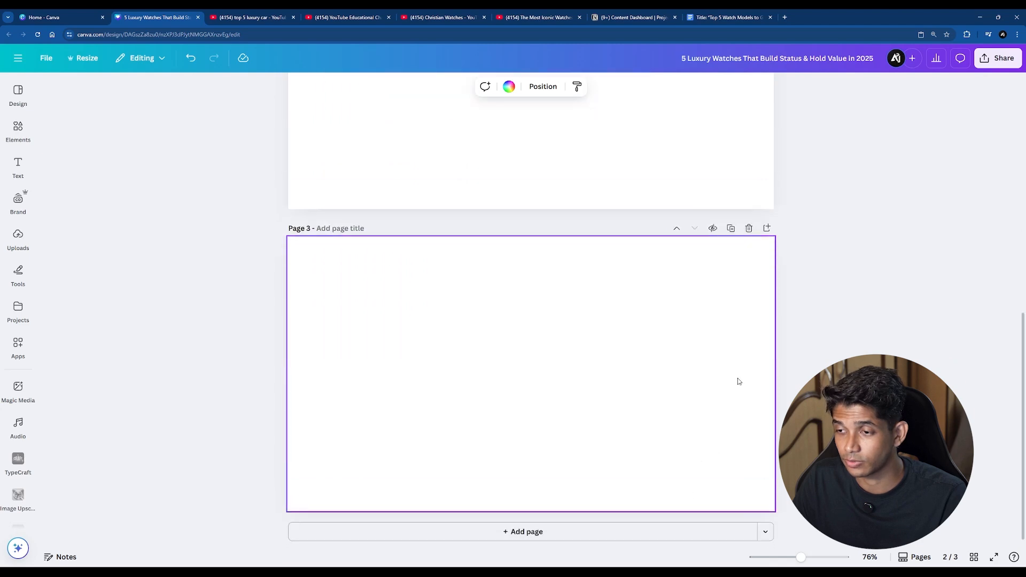
key(ctrl+Return)
scroll(728, 377, up, 5)
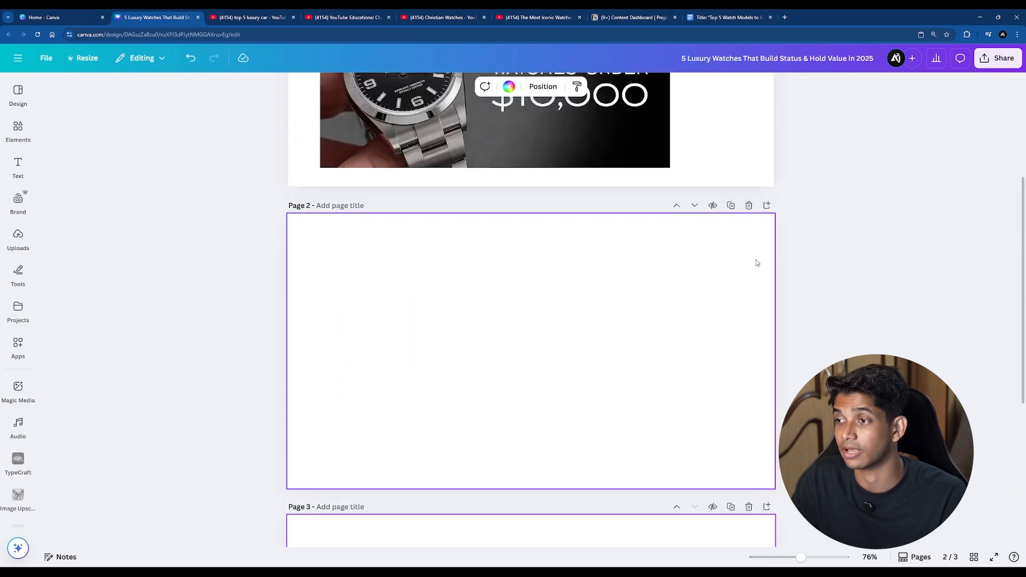
scroll(625, 322, down, 2)
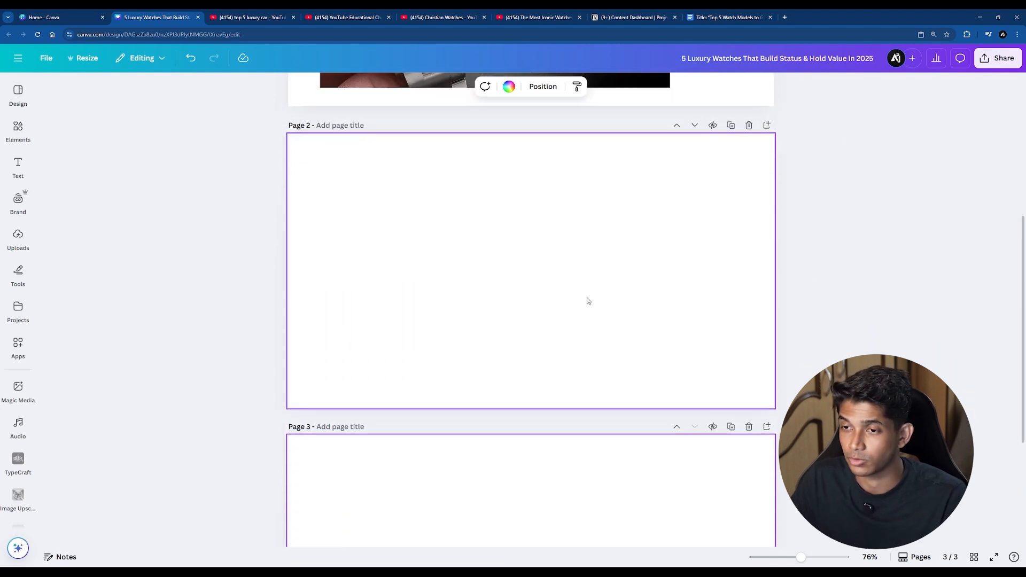
scroll(582, 281, up, 1)
Step: Take the fifth pick's watch name from the Google Docs script and search Google Images for "Rolex Platinum Daytona (Platona)"
click(712, 17)
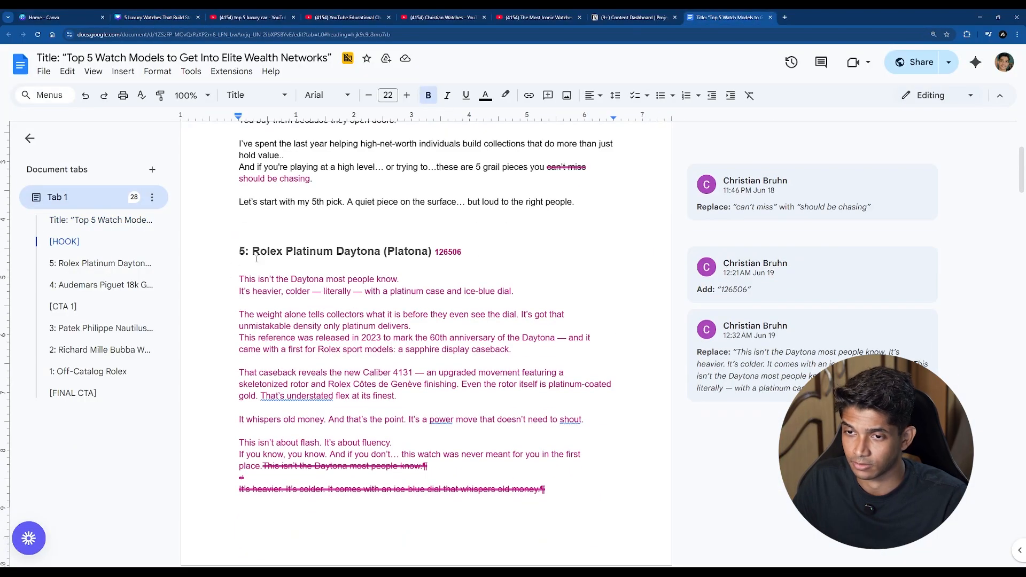
drag(252, 250, 380, 251)
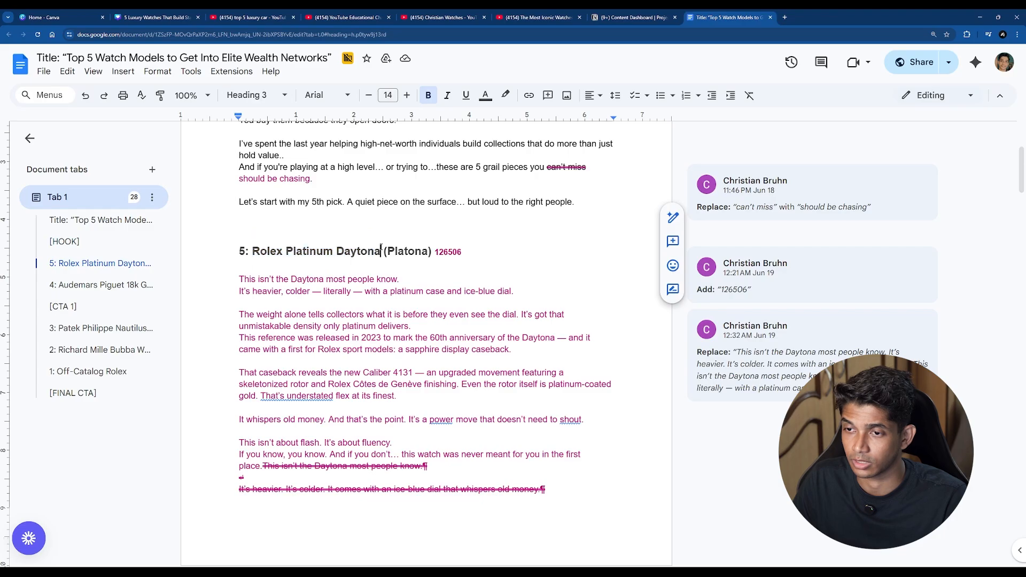
key(ctrl+t)
text(Rolex Platinum Daytona (Platona))
key(Return)
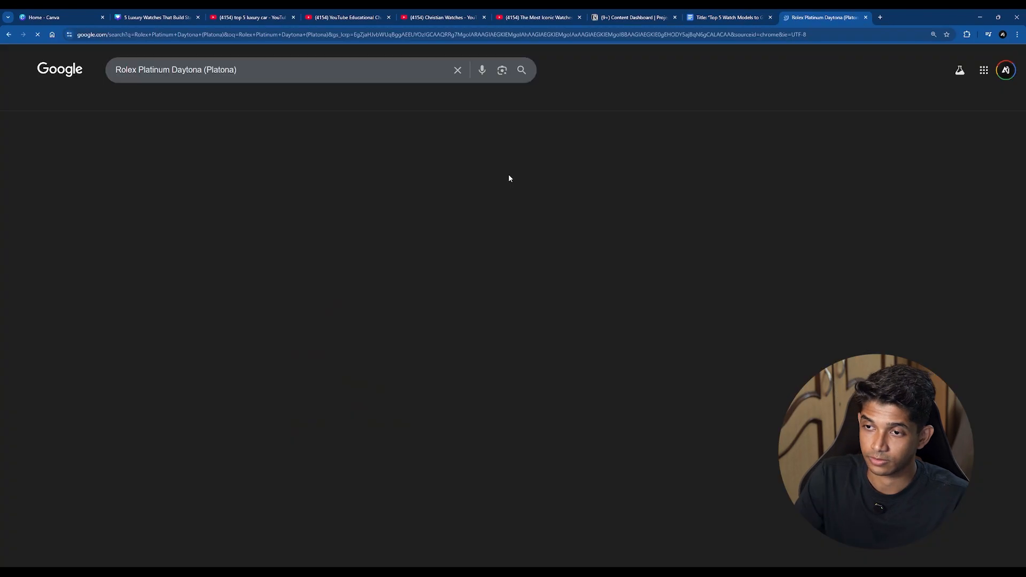
click(184, 99)
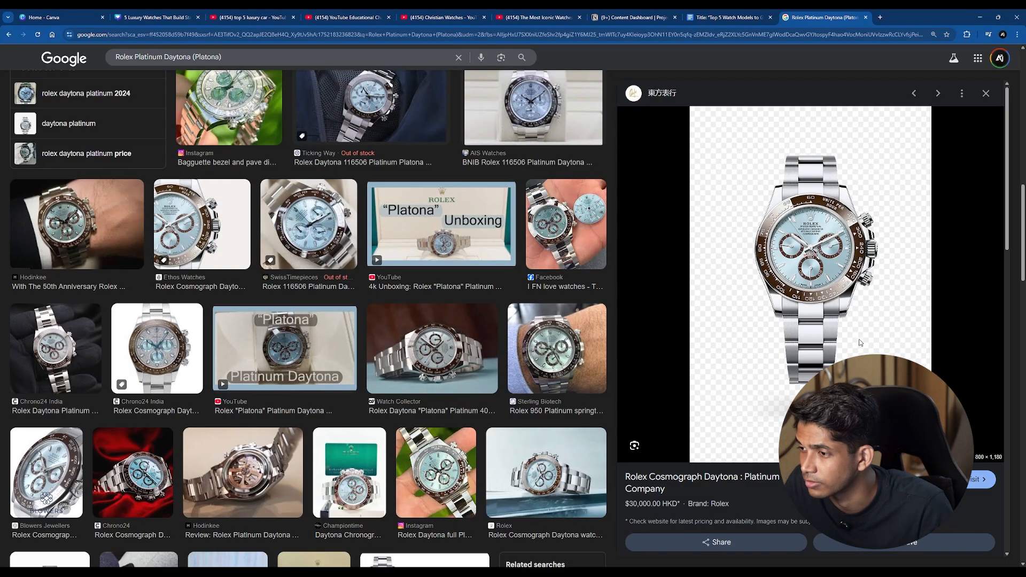
Step: Paste the copied Rolex Daytona image onto page 2 of the Canva design and enlarge it on the page's right side
click(149, 16)
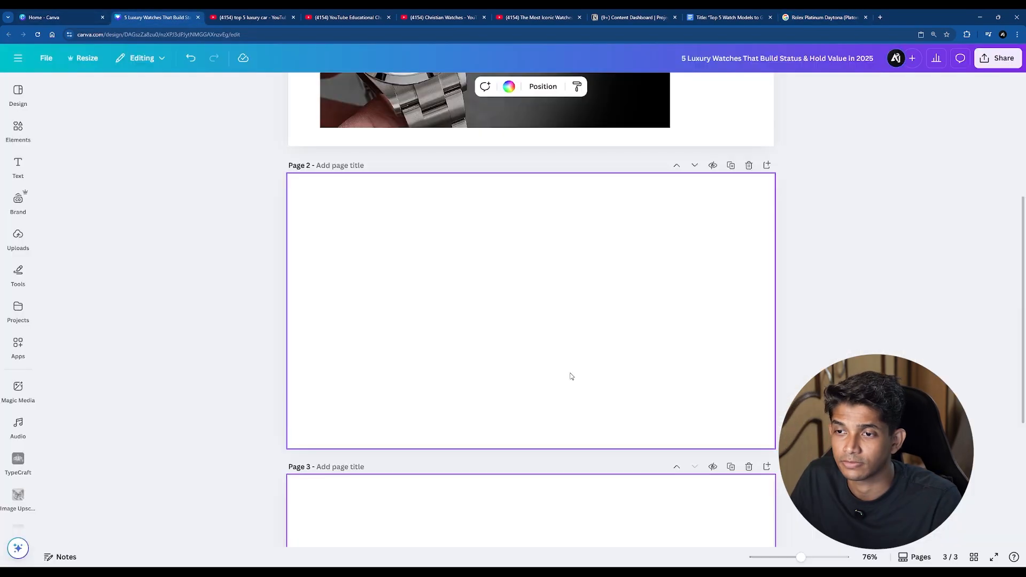
right_click(518, 281)
click(591, 336)
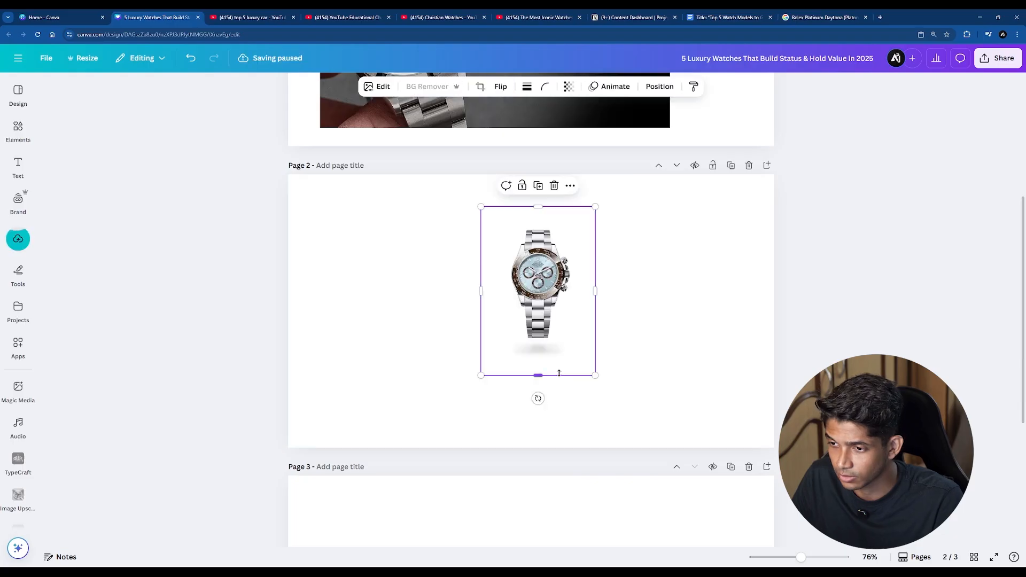
drag(559, 209, 559, 218)
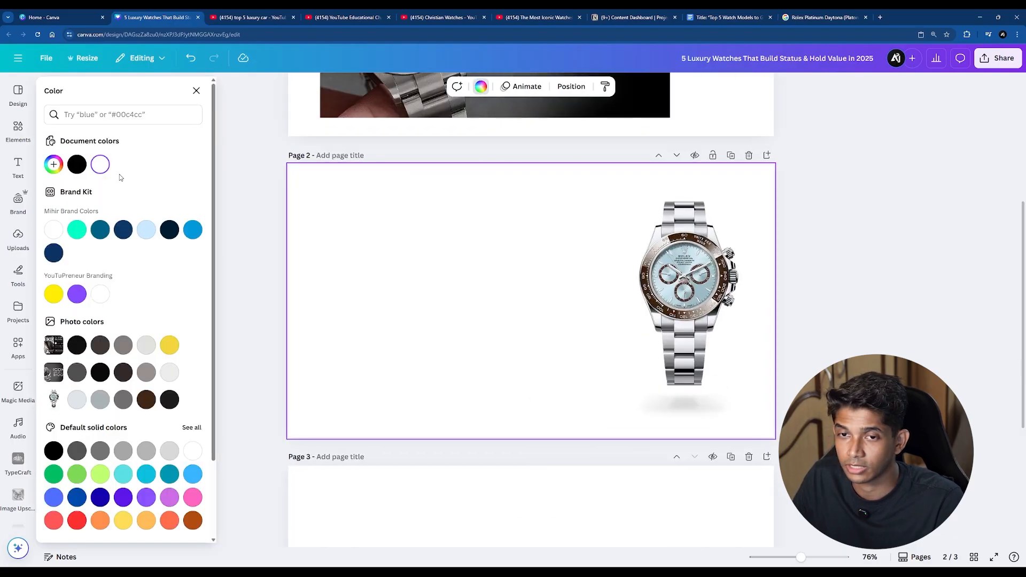
Step: Fill the page 2 background with black and tilt the watch slightly counter-clockwise
click(77, 164)
click(684, 294)
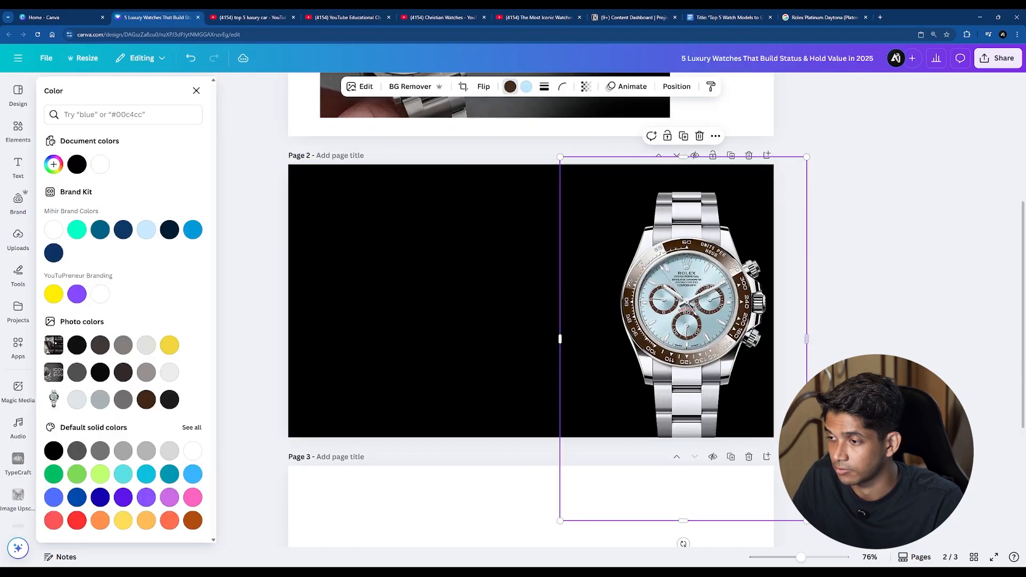
mouse_move(683, 543)
mouse_down()
mouse_move(710, 528)
mouse_move(700, 538)
mouse_up()
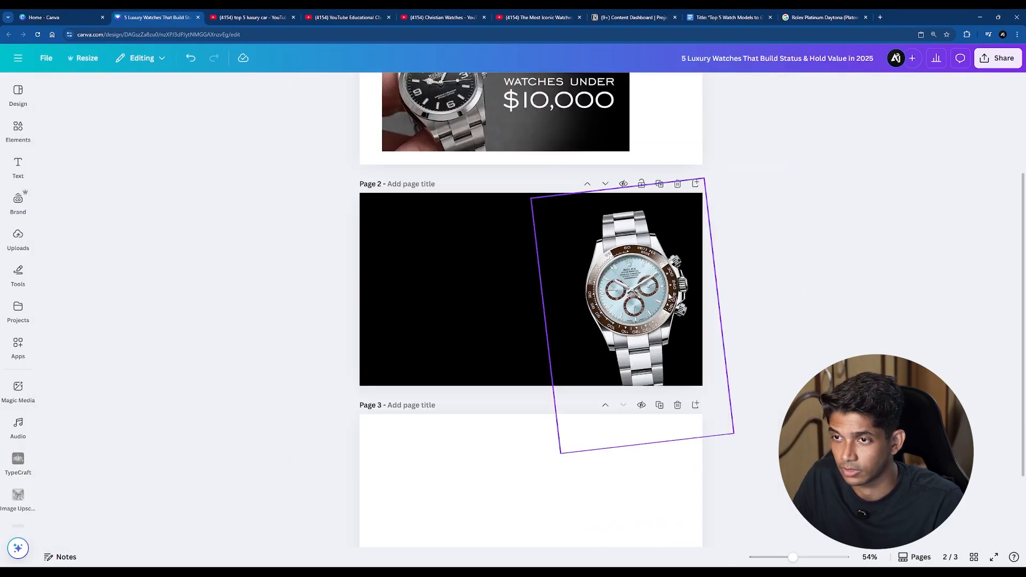
Step: Enlarge the tilted watch so its dial and strap fill the height of page 2 along the right edge
scroll(815, 245, up, 2)
click(671, 410)
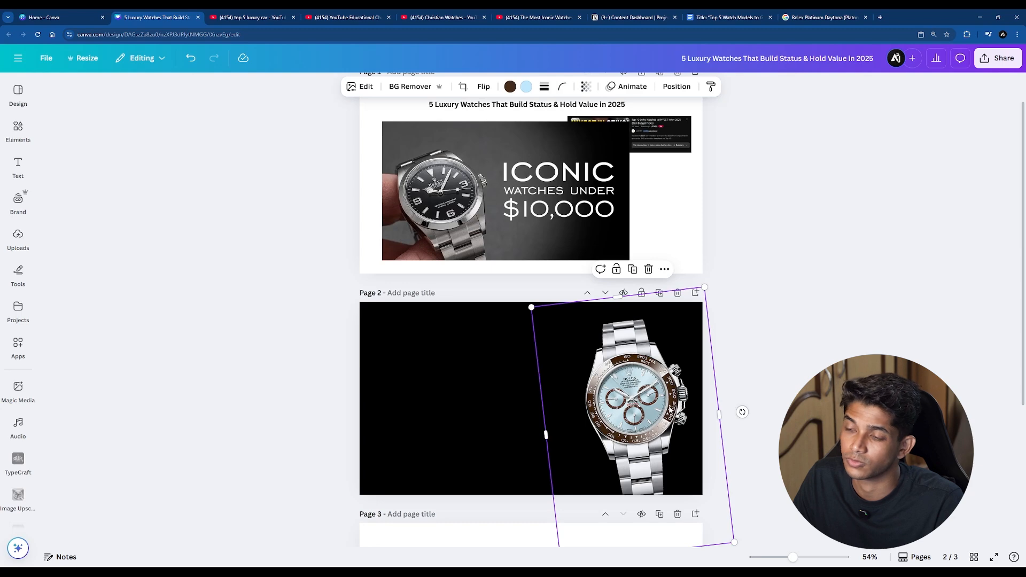
drag(671, 410, 664, 407)
scroll(734, 412, down, 2)
drag(727, 419, 703, 268)
click(444, 266)
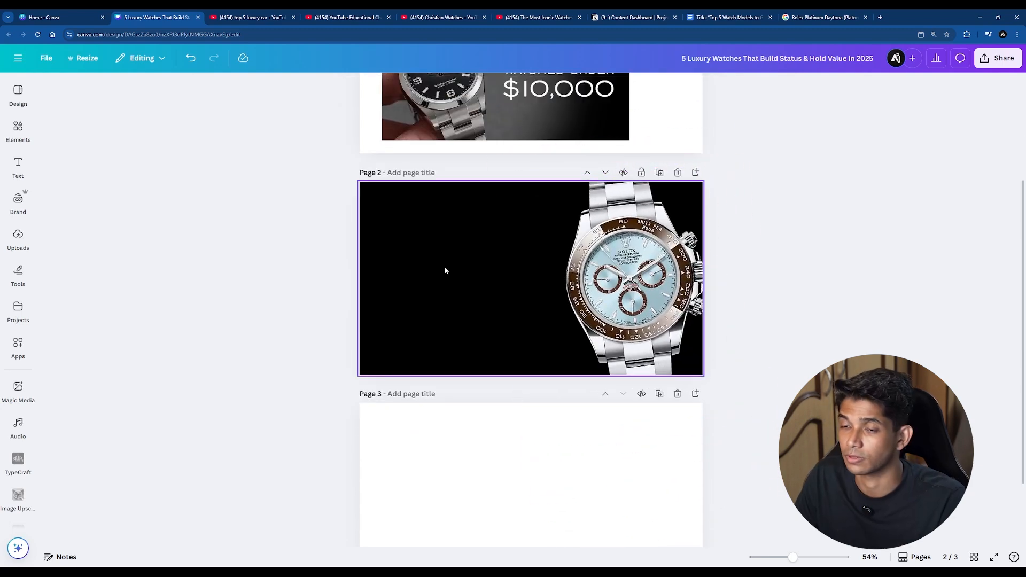
Step: Search the elements for "black" and add a black textured photo enlarged to cover all of page 2
click(17, 131)
click(82, 90)
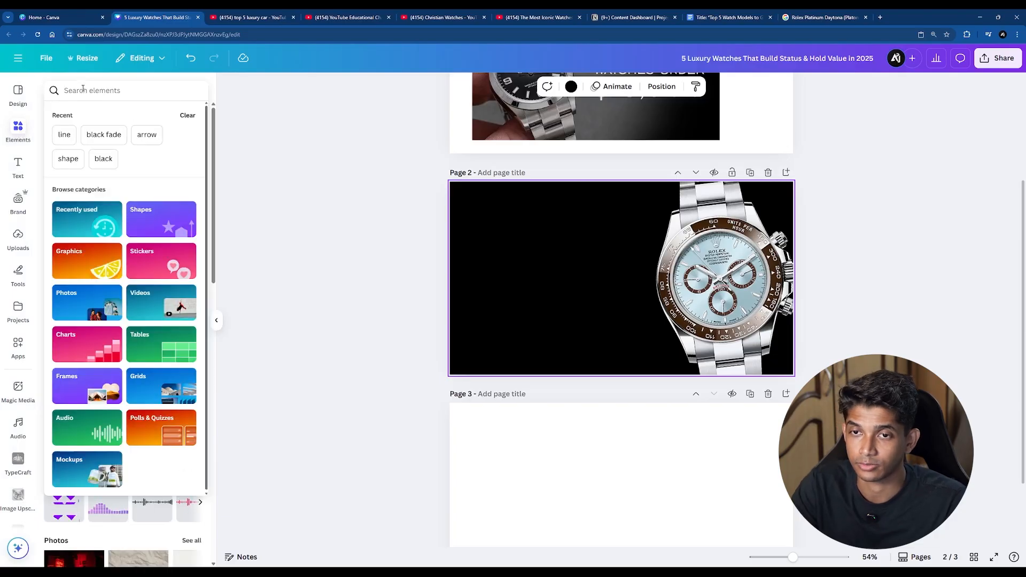
text(black)
key(Return)
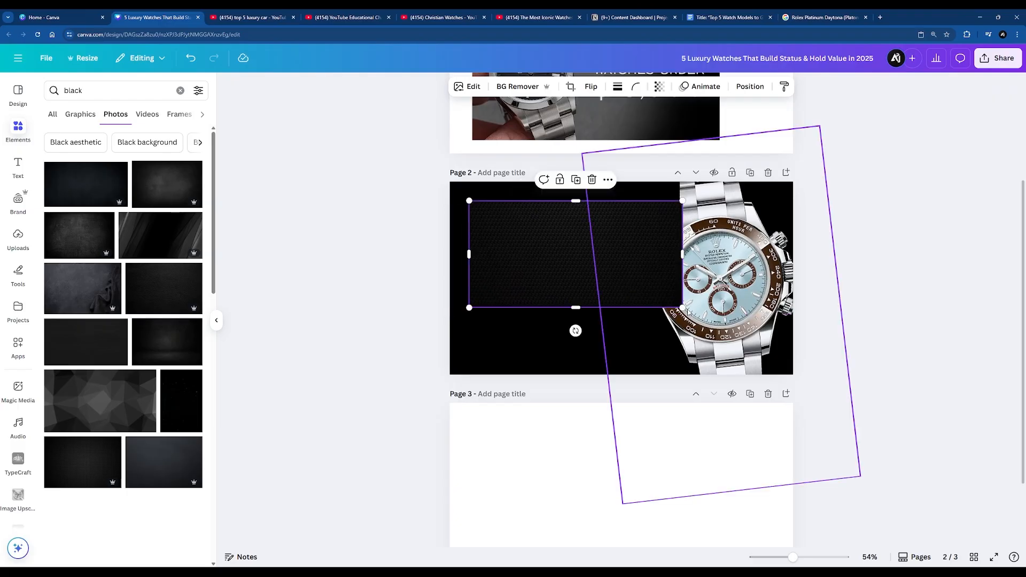
drag(649, 285, 948, 456)
drag(727, 338, 700, 305)
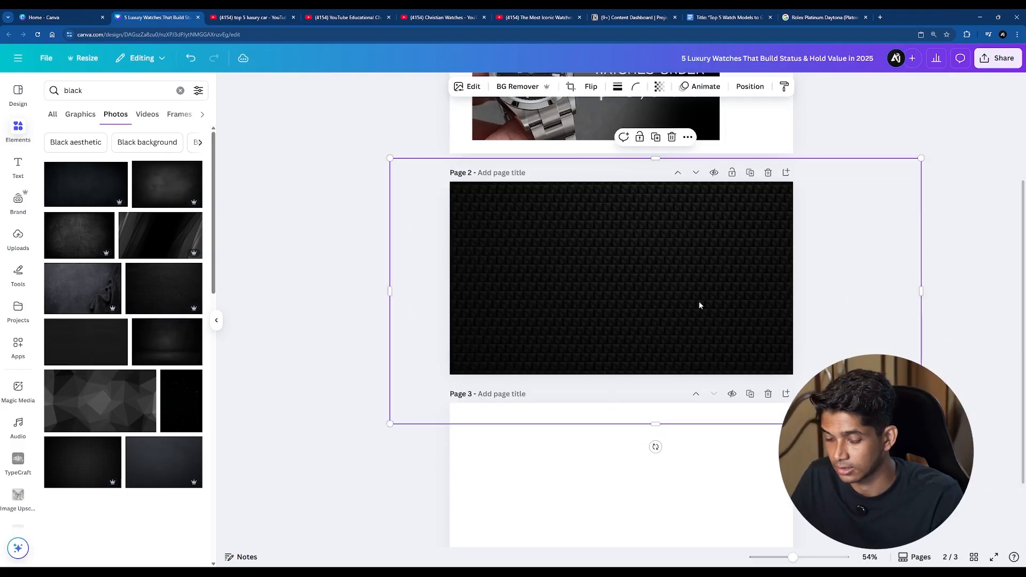
Step: Send the black textured photo behind the watch and set its transparency to 55
key(ctrl+v)
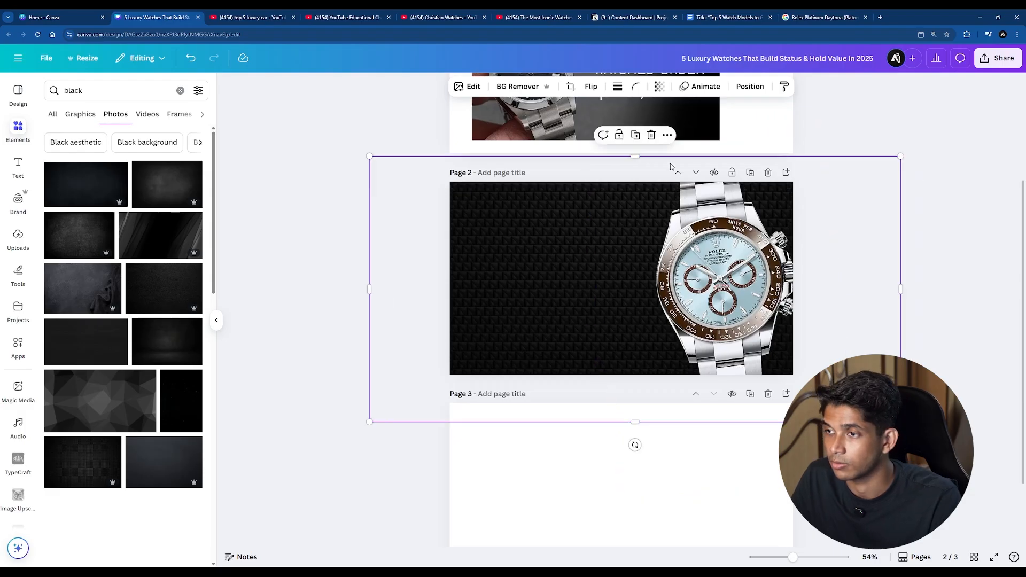
click(659, 87)
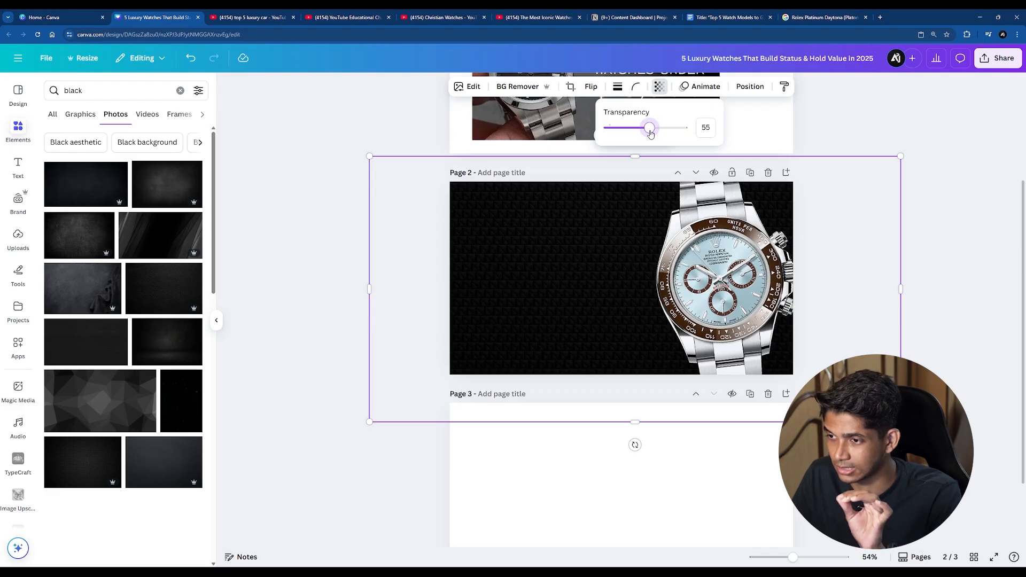
Step: Fine-tune the watch's tilt and shift it inward so its crown and pushers sit inside the edge of page 2
click(717, 278)
drag(738, 511, 744, 511)
drag(718, 316, 697, 318)
click(851, 264)
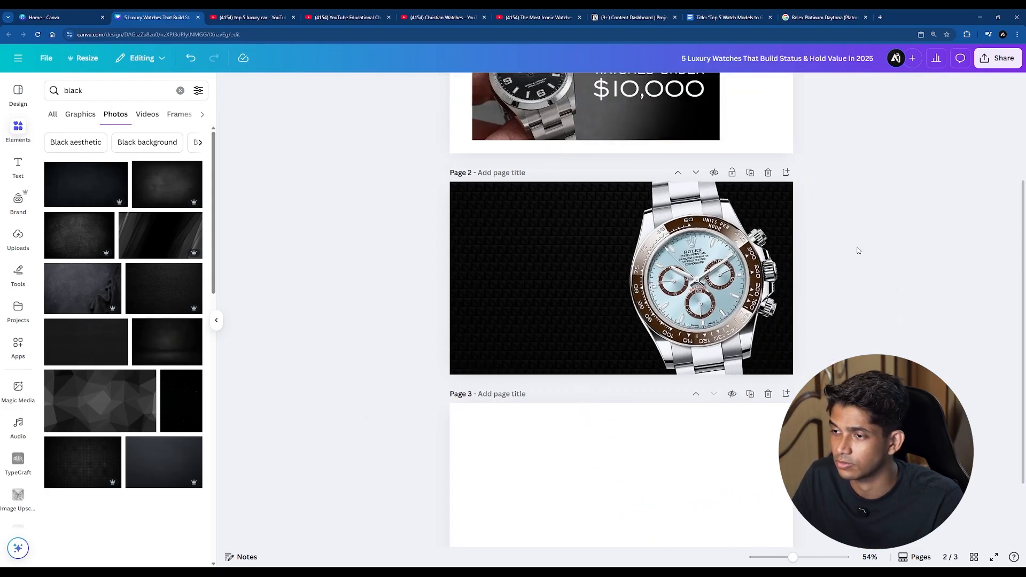
drag(738, 323, 741, 323)
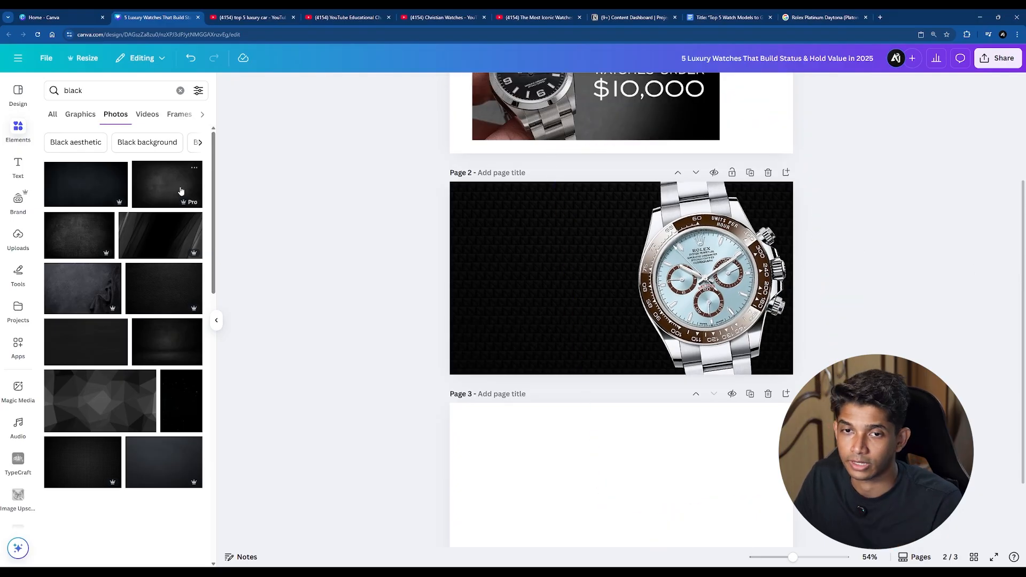
Step: Add a text box to page 2 beside the watch and enlarge its text to size 40.3
click(17, 168)
key(t)
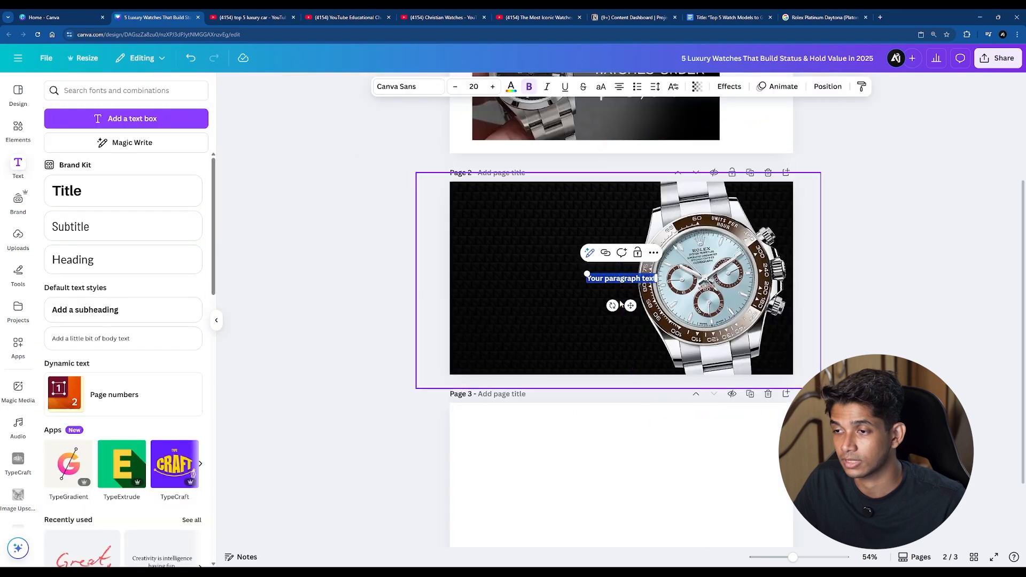
drag(630, 305, 592, 298)
drag(550, 267, 479, 258)
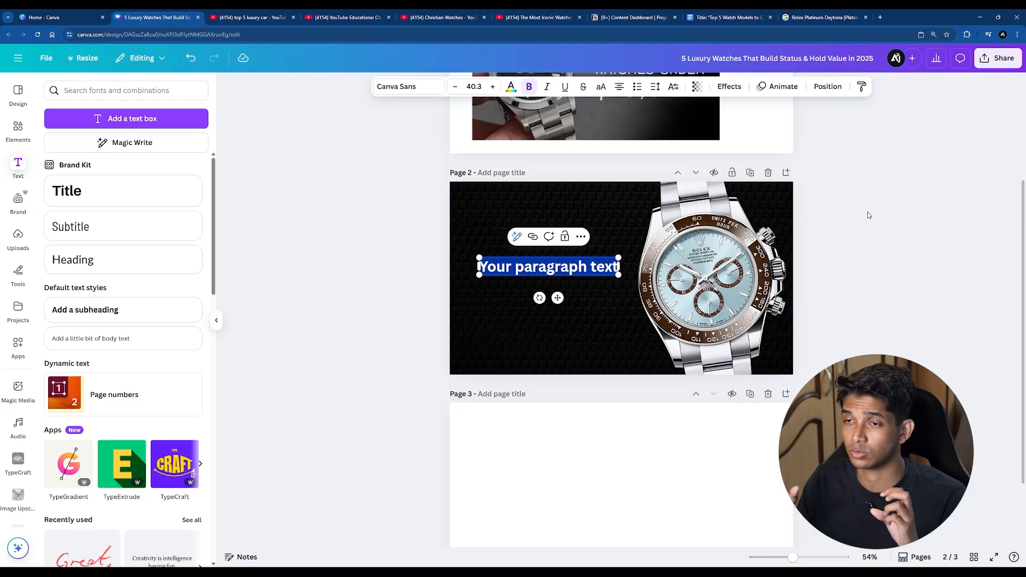
Step: Set the placeholder text's font to Montserrat Regular and reposition the text in the upper part of page 2
click(406, 86)
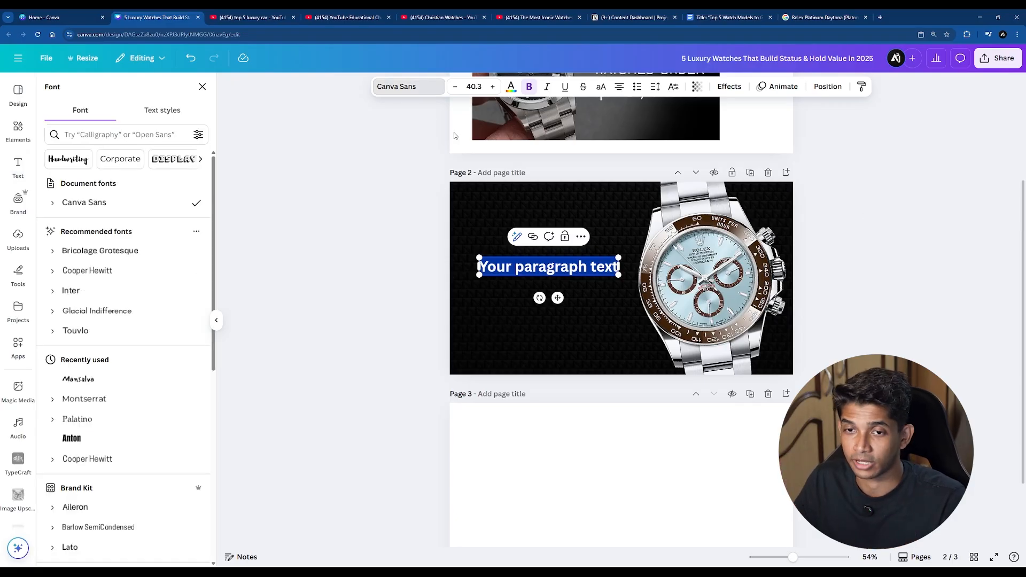
click(54, 399)
scroll(133, 347, down, 3)
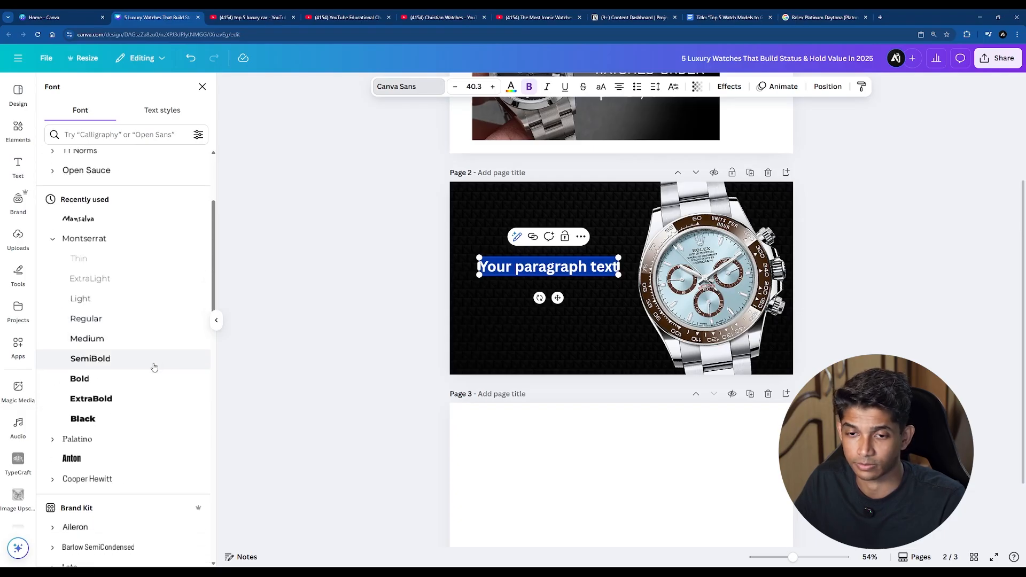
click(164, 318)
click(824, 288)
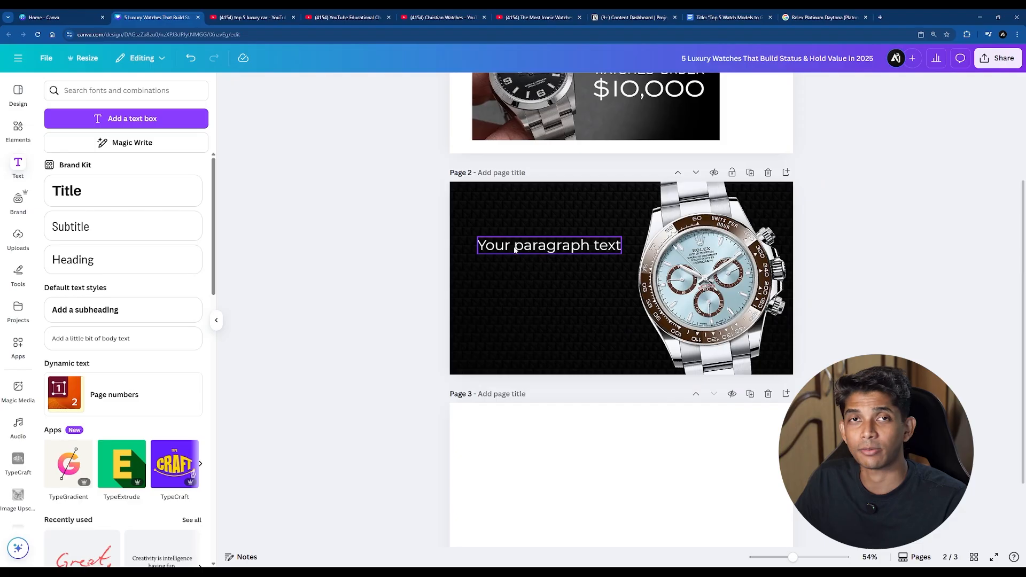
drag(530, 248, 578, 245)
click(555, 279)
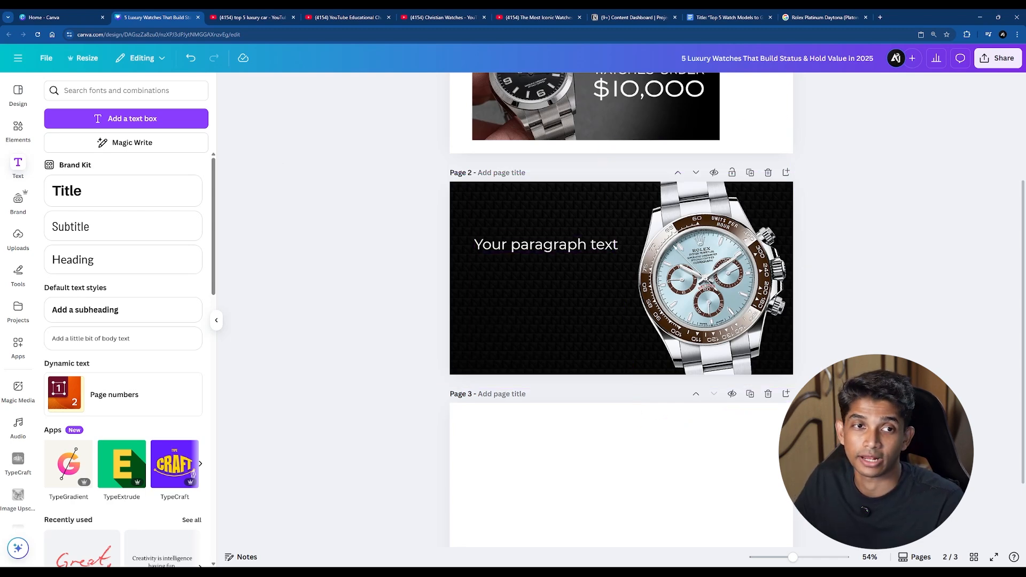
Step: Enlarge the page 1 title to size 25.1 so it spans the width of the reference thumbnail below it
scroll(630, 402, up, 3)
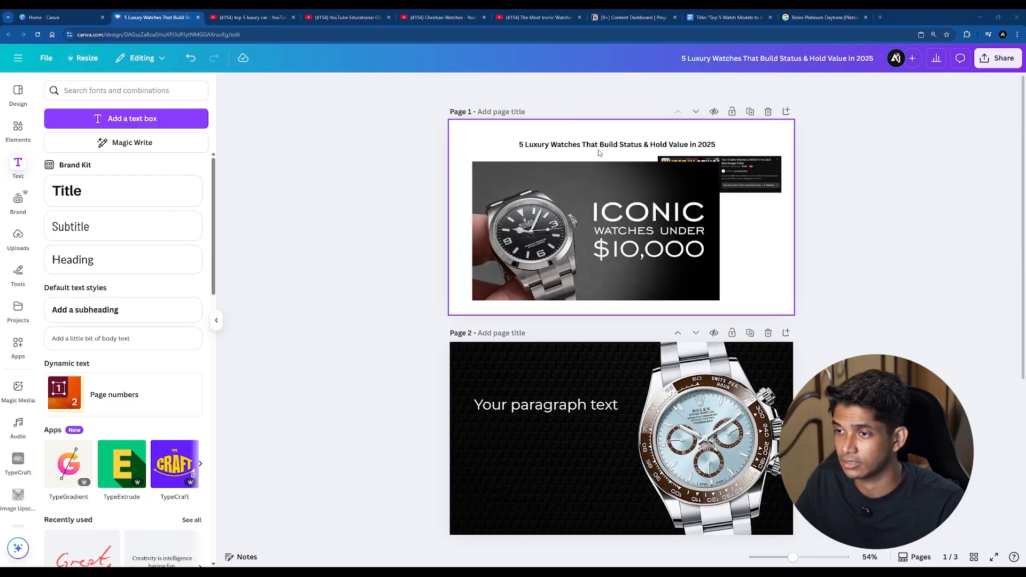
click(671, 147)
mouse_move(516, 140)
mouse_down()
mouse_move(483, 151)
mouse_move(501, 140)
mouse_up()
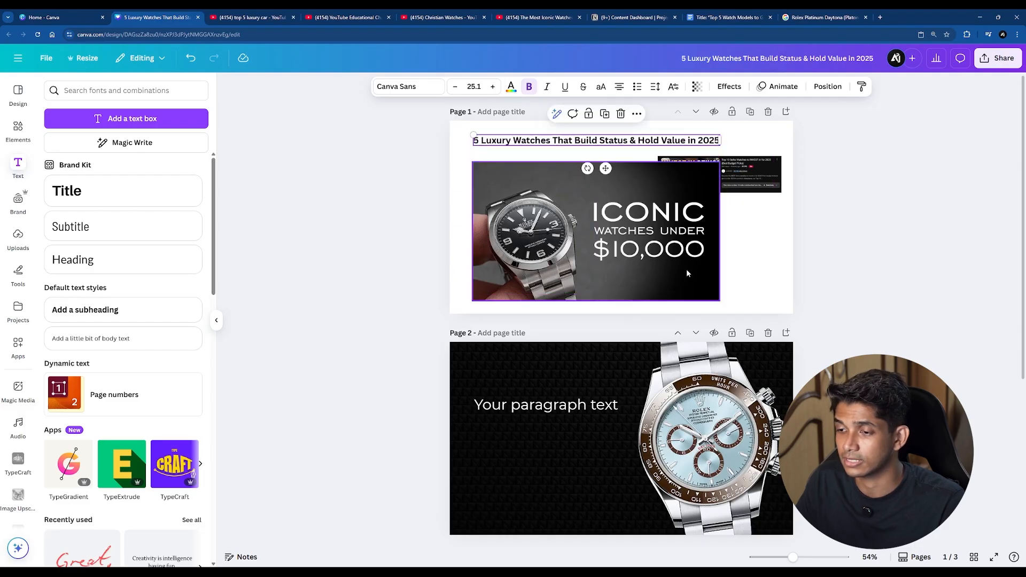
Step: Replace the page 2 placeholder with the headline "WATCHES THAT SIGNAL POWER", stacked as one word per line with WATCHES largest
scroll(687, 273, down, 1)
click(599, 368)
click(599, 368)
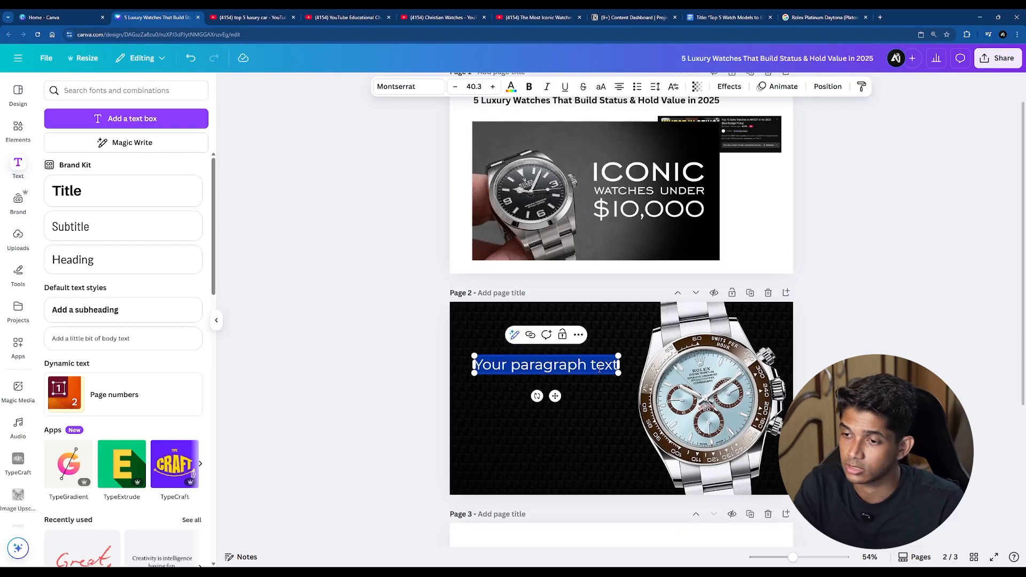
text(M)
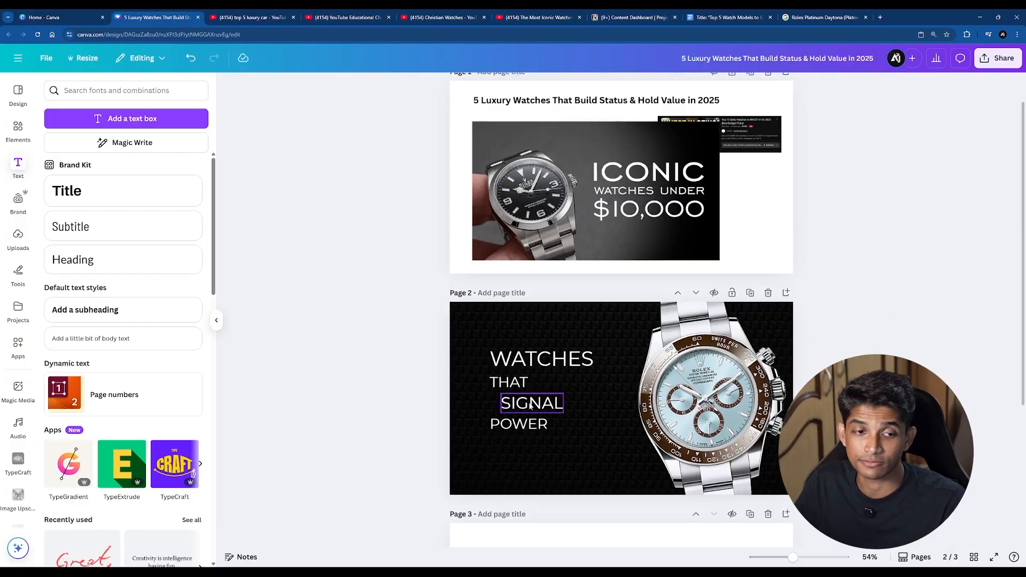
scroll(621, 405, up, 7)
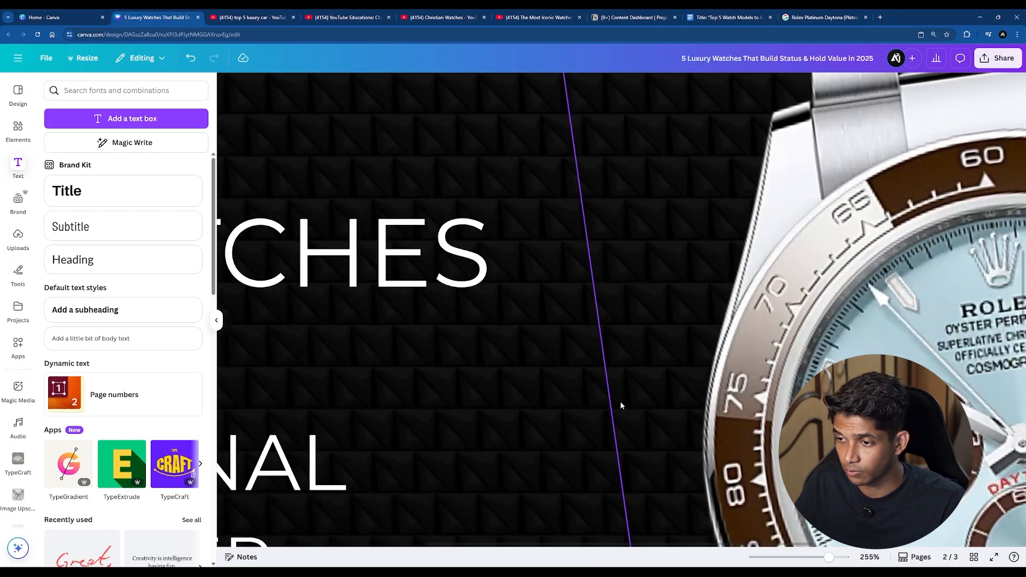
scroll(621, 405, down, 8)
scroll(621, 405, up, 5)
scroll(621, 388, down, 3)
scroll(624, 374, up, 1)
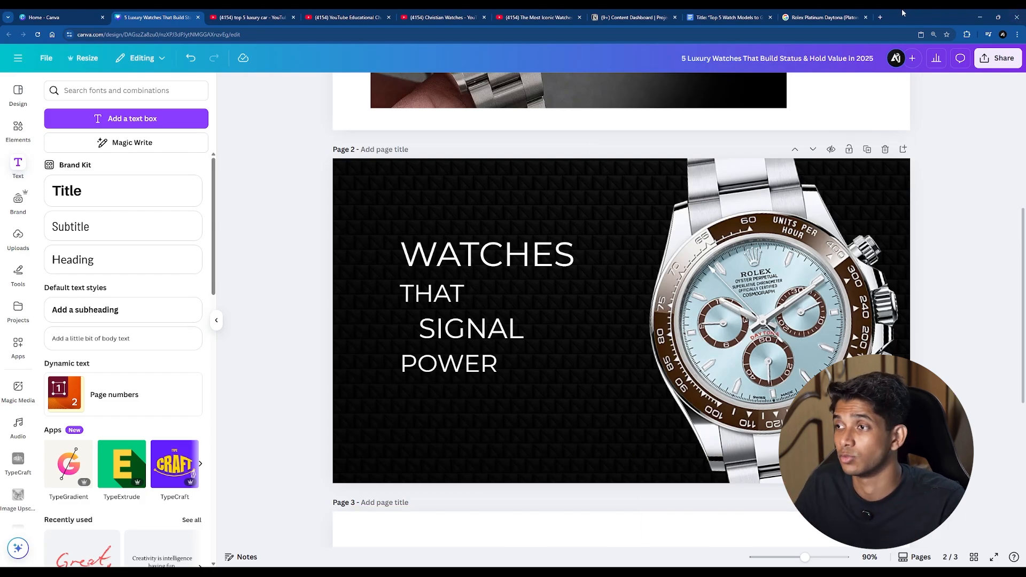
Step: Return to the Google Images results and search for "Rolex Platinum Daytona INSIDE" to find a picture of the watch movement
click(826, 18)
scroll(253, 214, up, 5)
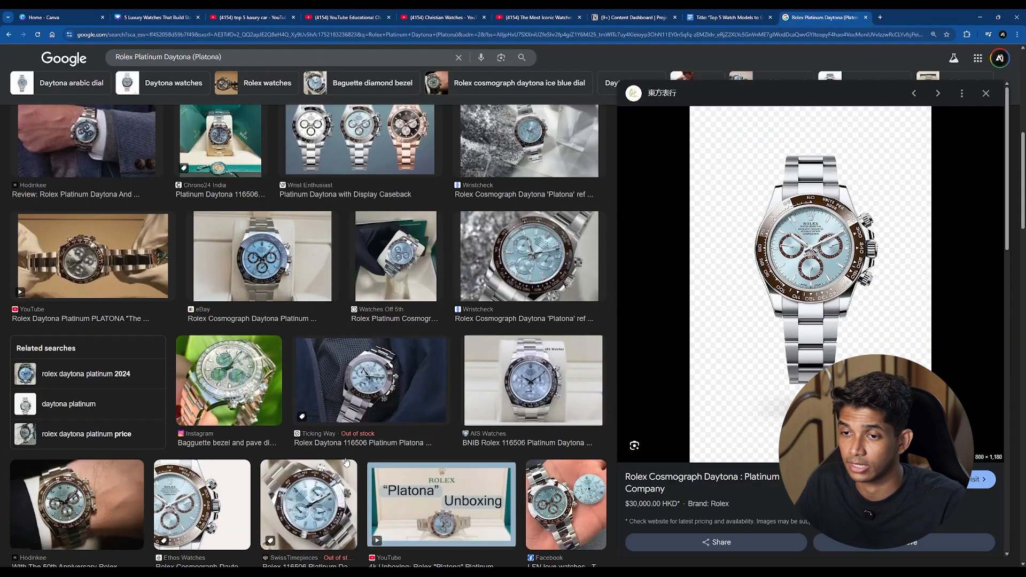
key(BackSpace)
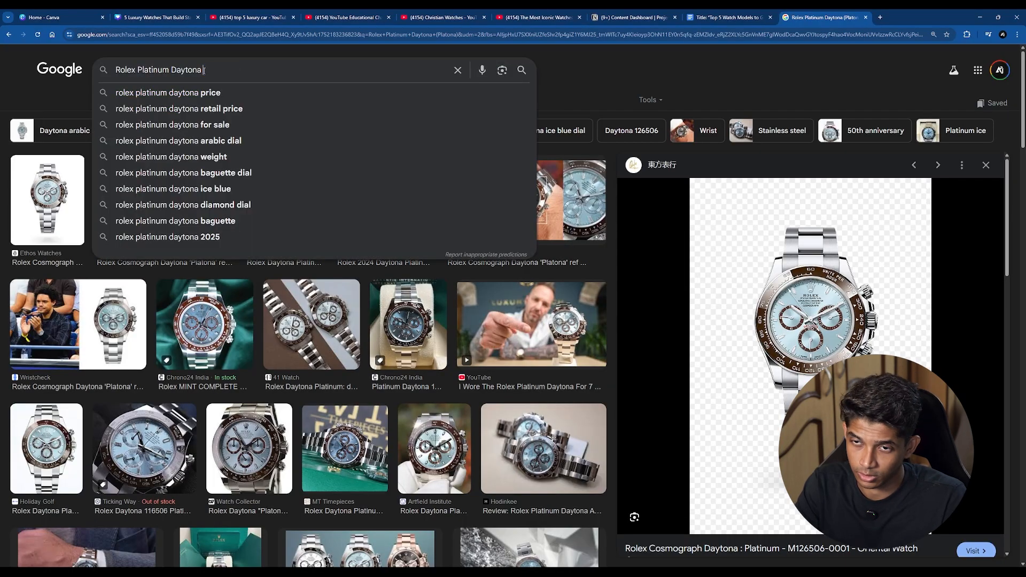
text(MECHANICS)
key(Return)
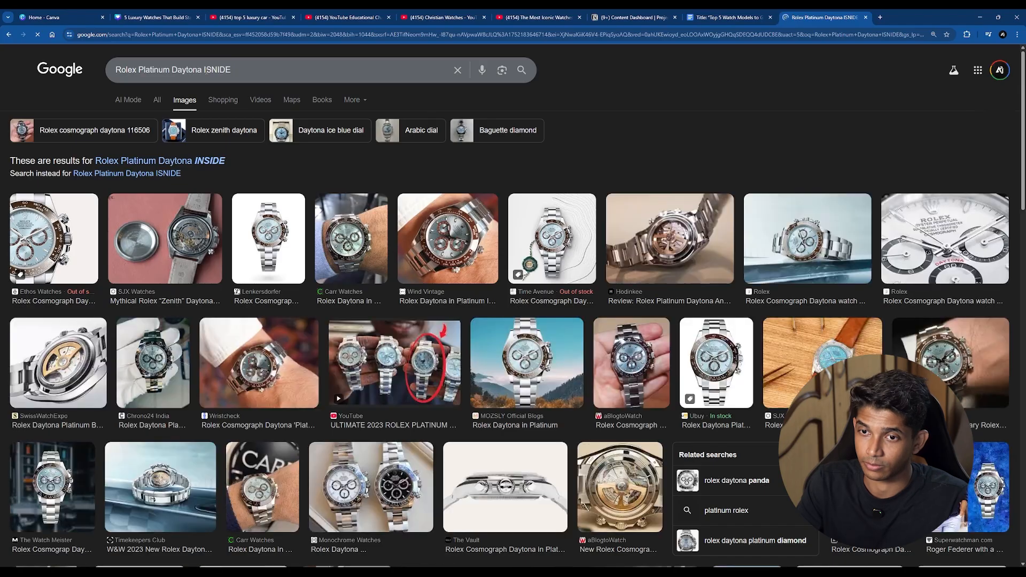
click(205, 163)
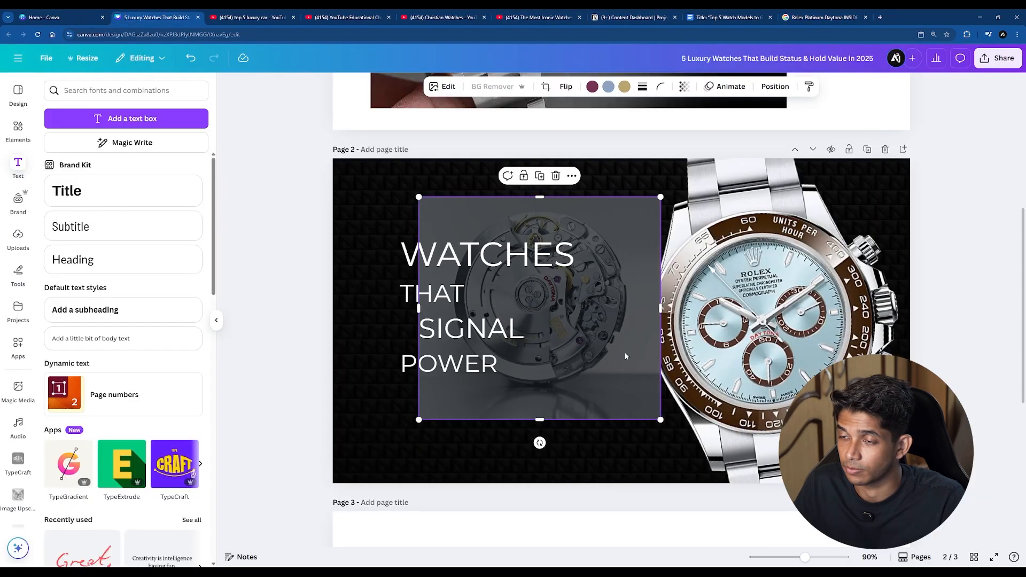
Step: Enlarge the watch movement image over page 2's left side as a faint, low-opacity layer directly above the background
drag(624, 352, 656, 379)
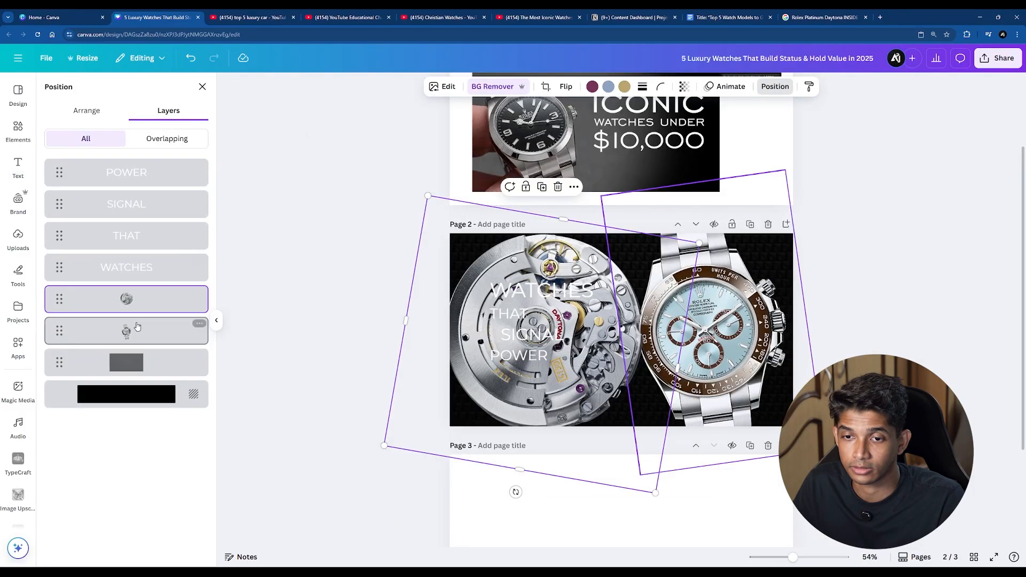
drag(150, 304, 151, 389)
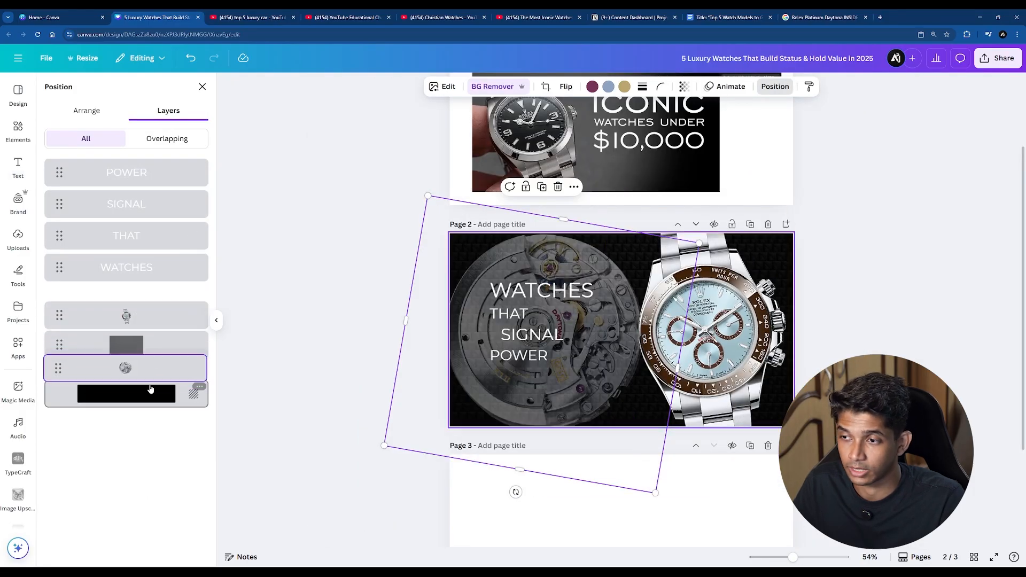
click(685, 87)
drag(711, 128, 650, 140)
drag(384, 445, 273, 507)
Step: Place the ice-blue Arabic-dial Daytona image on the right half of page 2 and resize it to fill the page height
drag(364, 447, 730, 359)
drag(126, 172, 126, 393)
drag(828, 499, 854, 385)
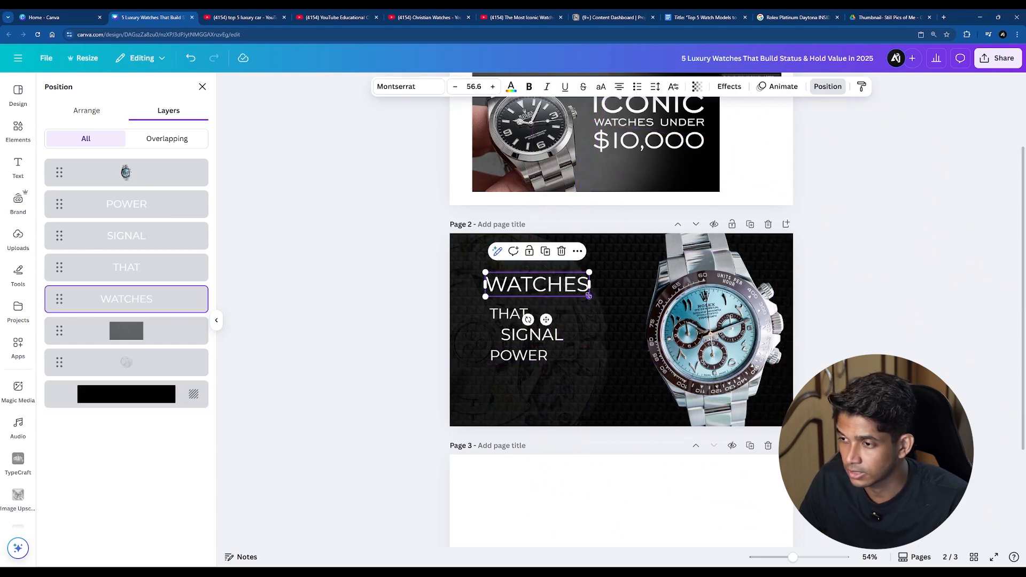
Step: Enlarge the WATCHES line to size 63.6, then scale up the Daytona image and centre it vertically on the right half of page 2
drag(588, 296, 602, 300)
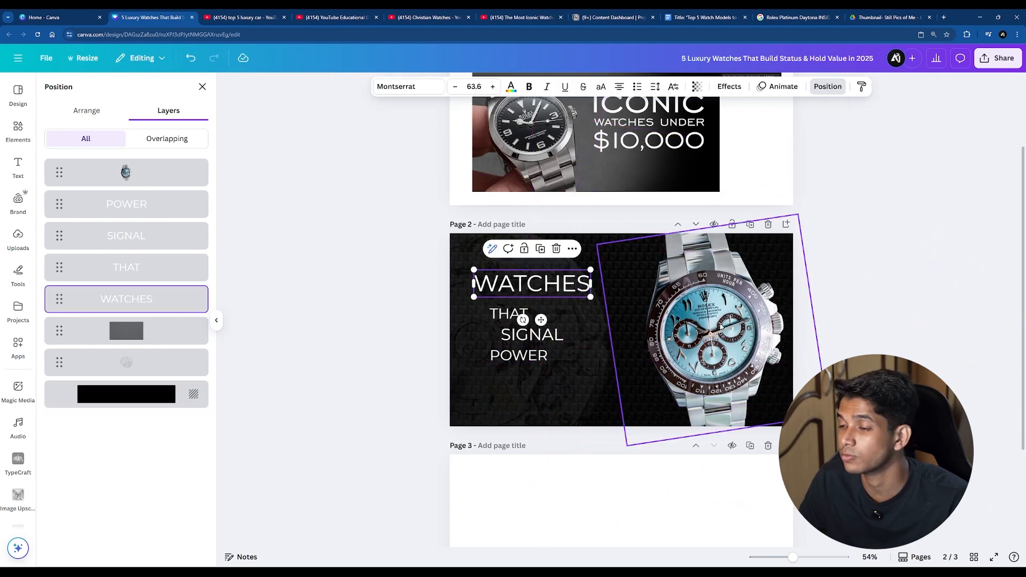
click(733, 332)
drag(828, 415, 849, 431)
drag(804, 395, 793, 385)
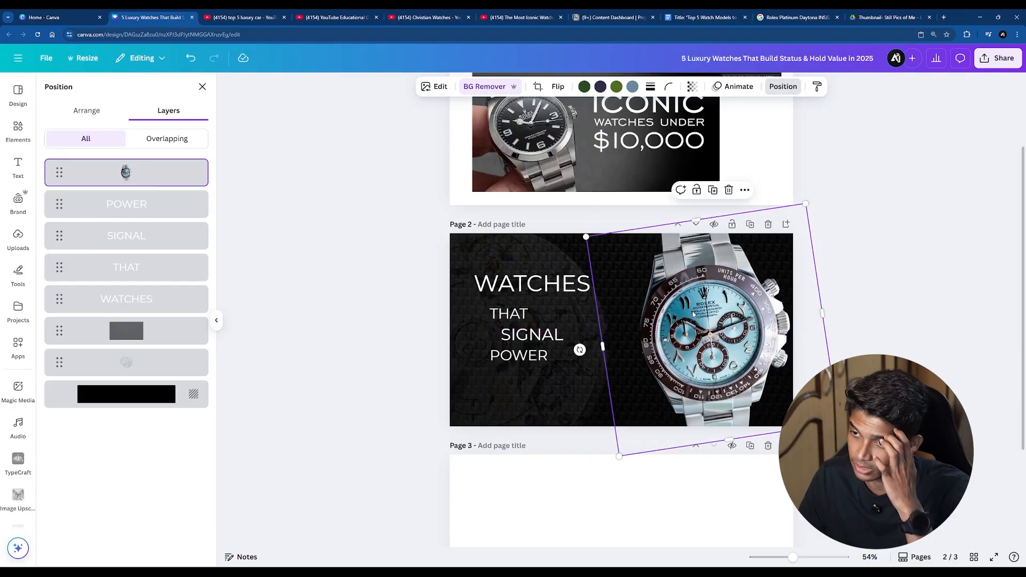
drag(711, 293, 711, 288)
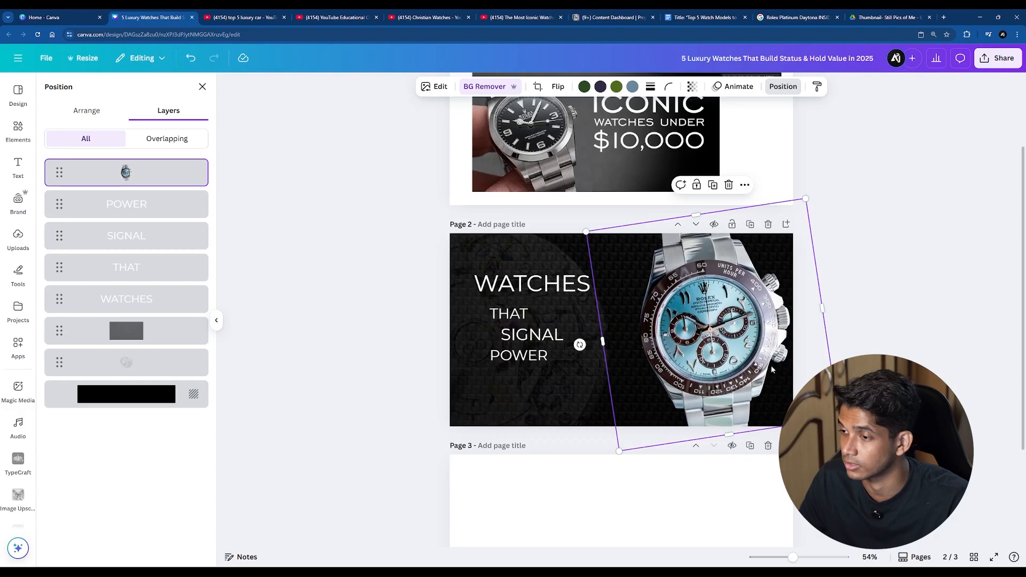
drag(762, 311, 760, 316)
drag(748, 333, 749, 328)
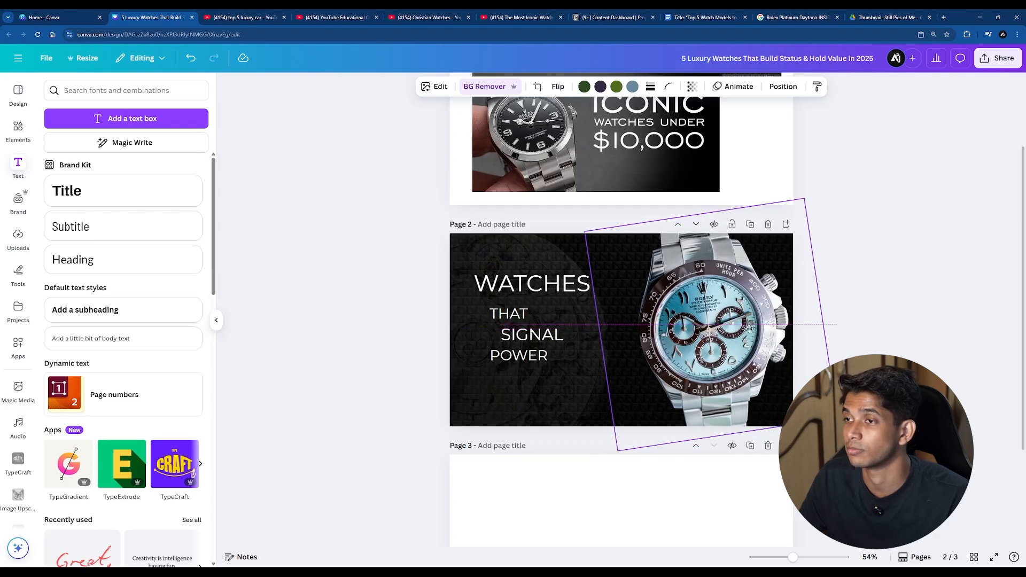
click(851, 265)
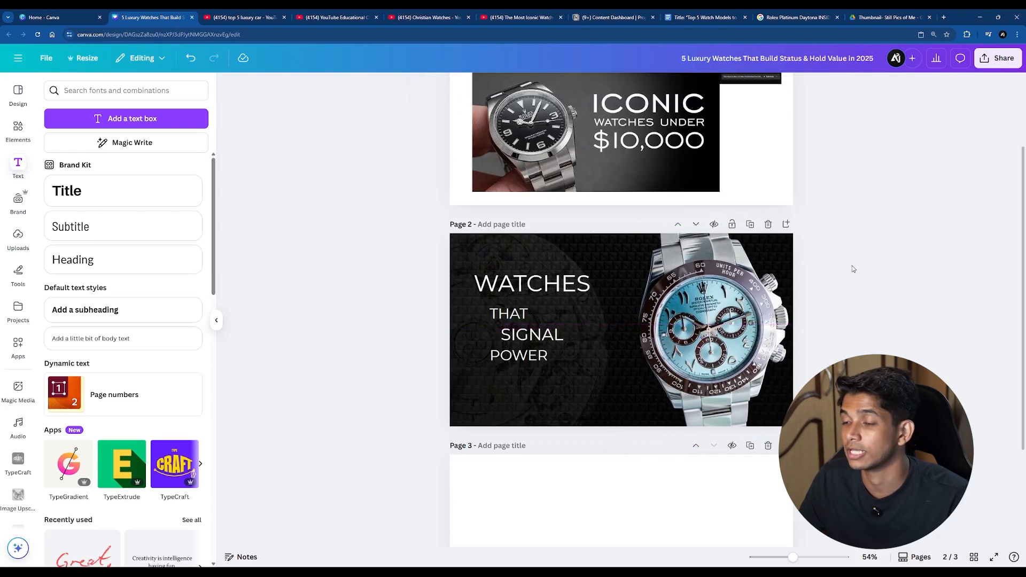
Step: Switch to Google Drive, look through the folder of thumbnail still pictures, and return to the Canva design
click(887, 17)
scroll(793, 291, down, 5)
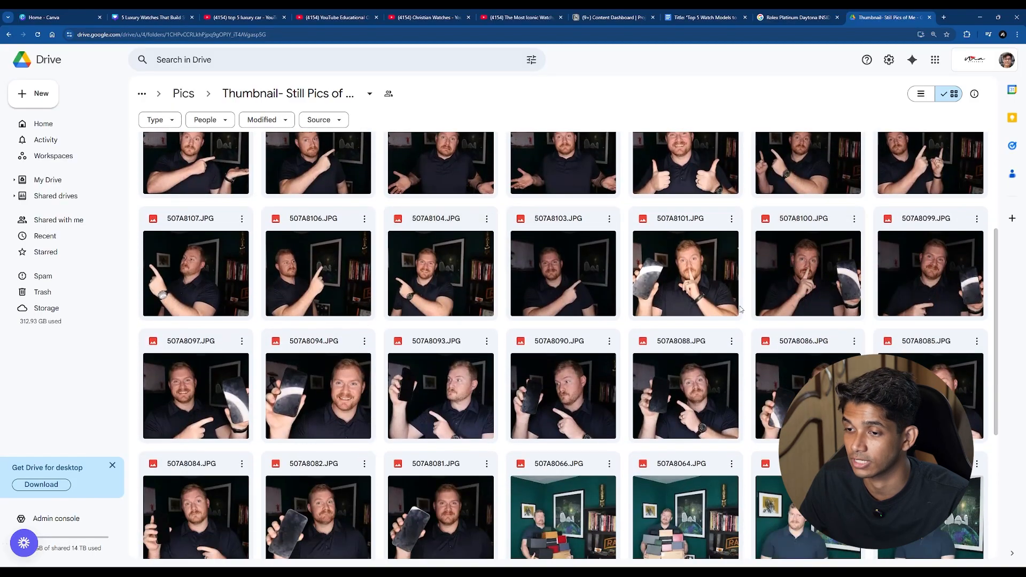
scroll(479, 428, down, 4)
scroll(479, 428, up, 2)
click(153, 18)
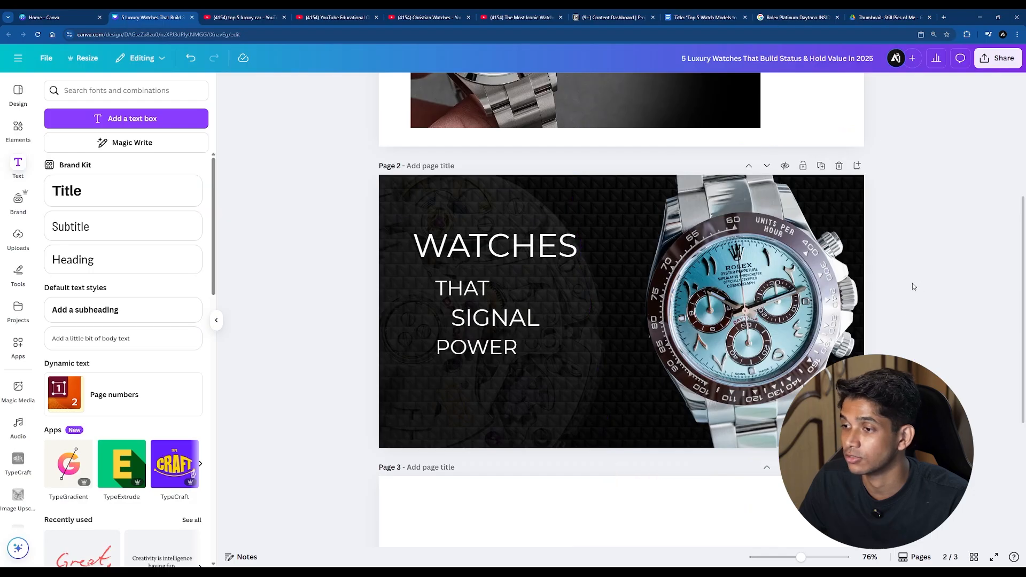
Step: Enlarge the WATCHES line of the page 2 headline further
click(742, 298)
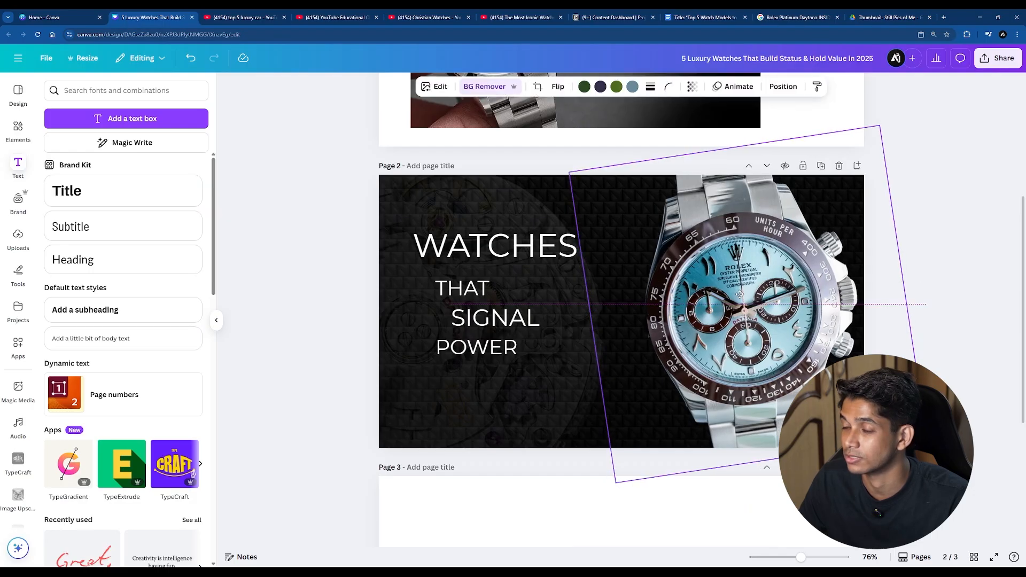
click(919, 235)
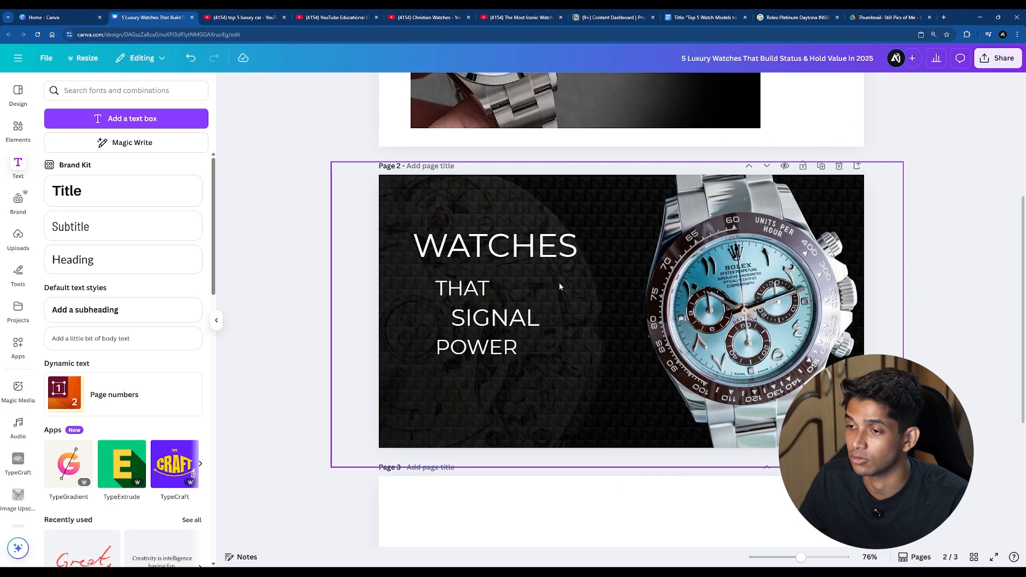
click(532, 266)
drag(572, 263, 584, 266)
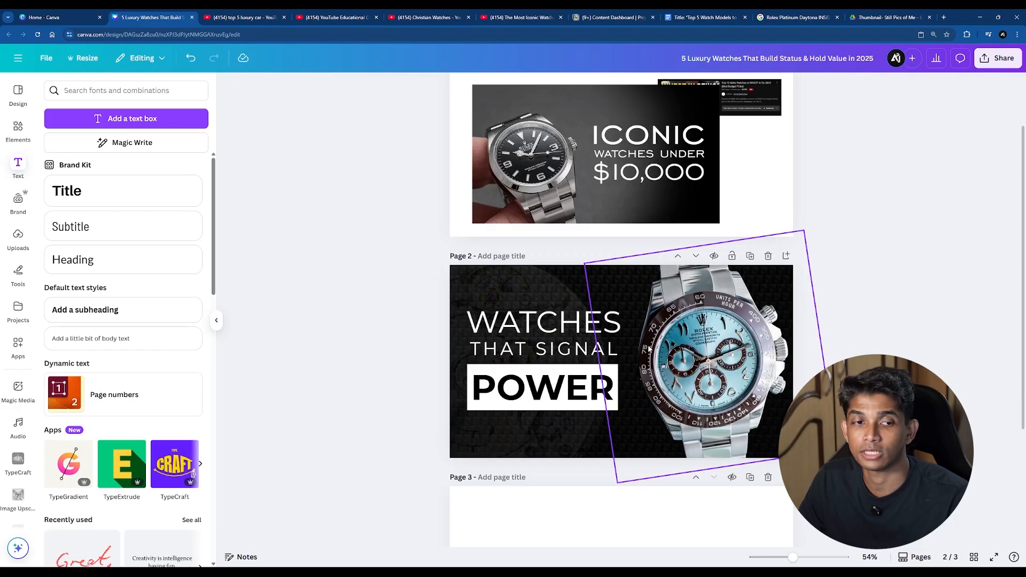
click(931, 292)
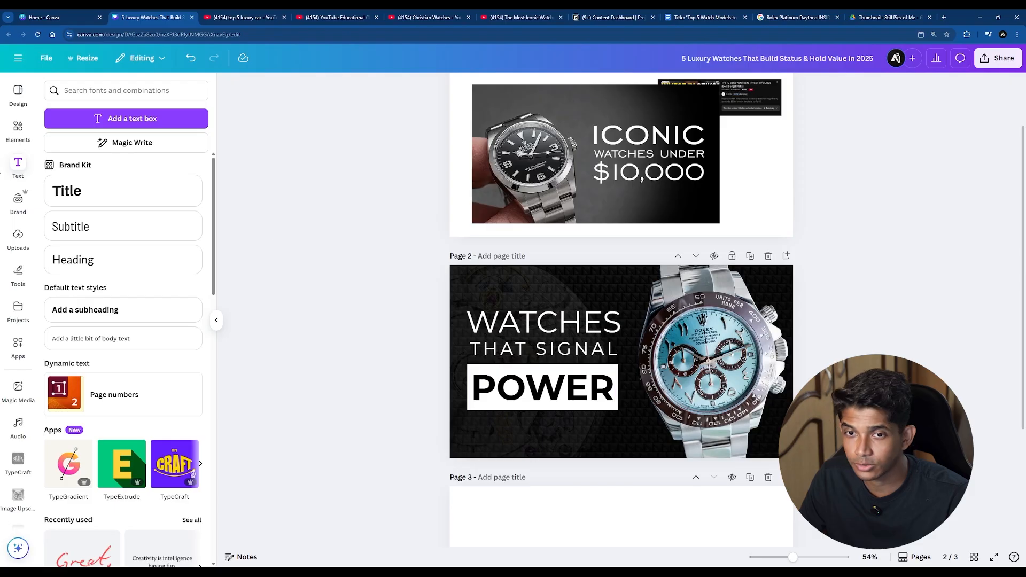
Step: Search the element graphics for "blue fade" and add a light blue gradient that fades upward to page 2
click(18, 129)
click(50, 87)
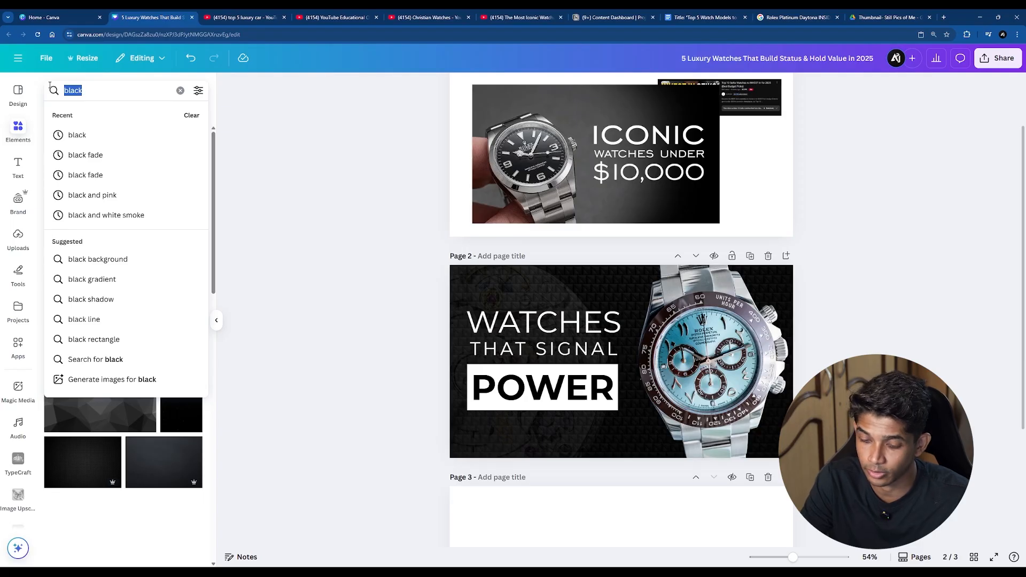
text(BLUE)
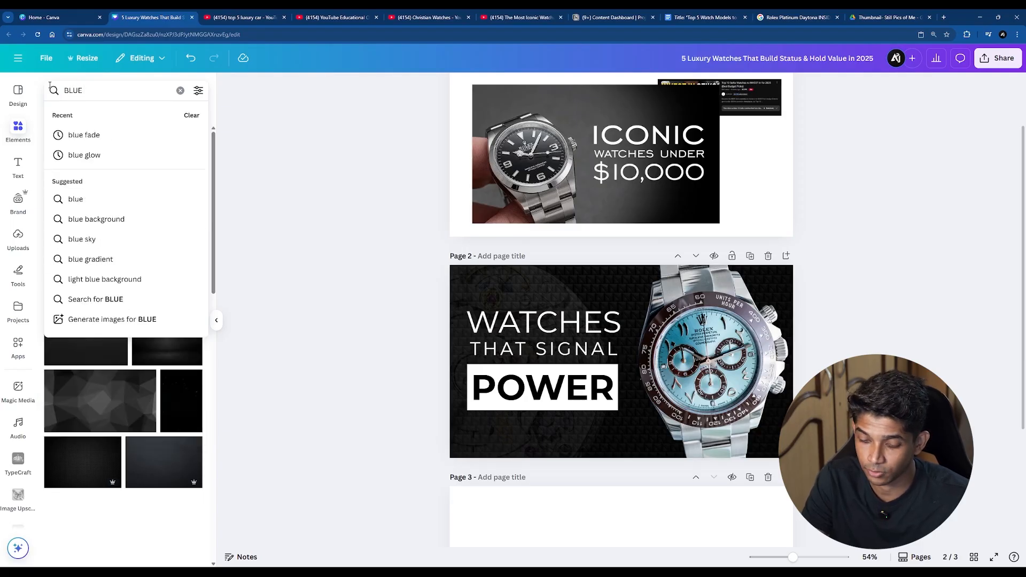
key(Down)
key(Return)
click(81, 114)
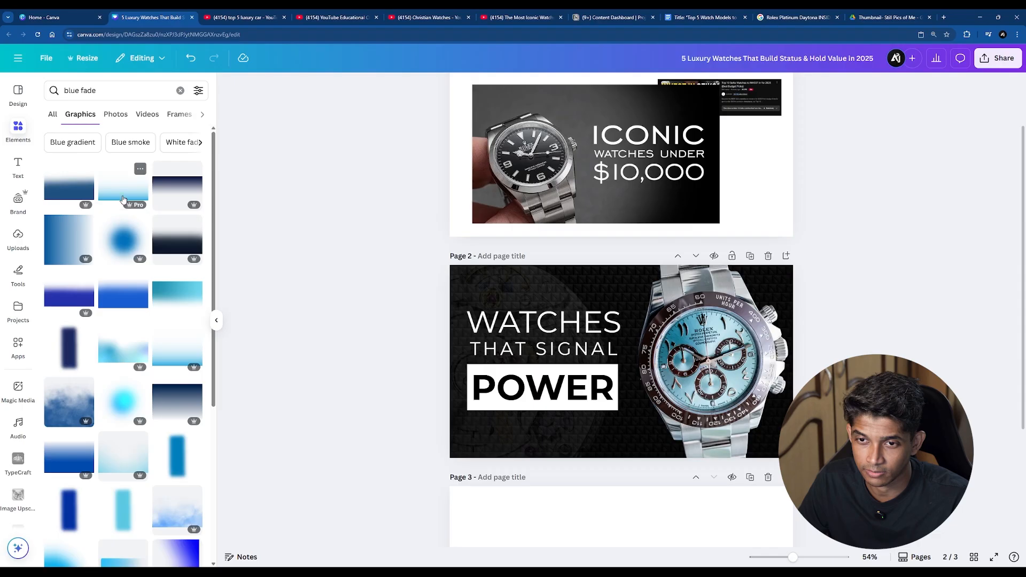
click(177, 348)
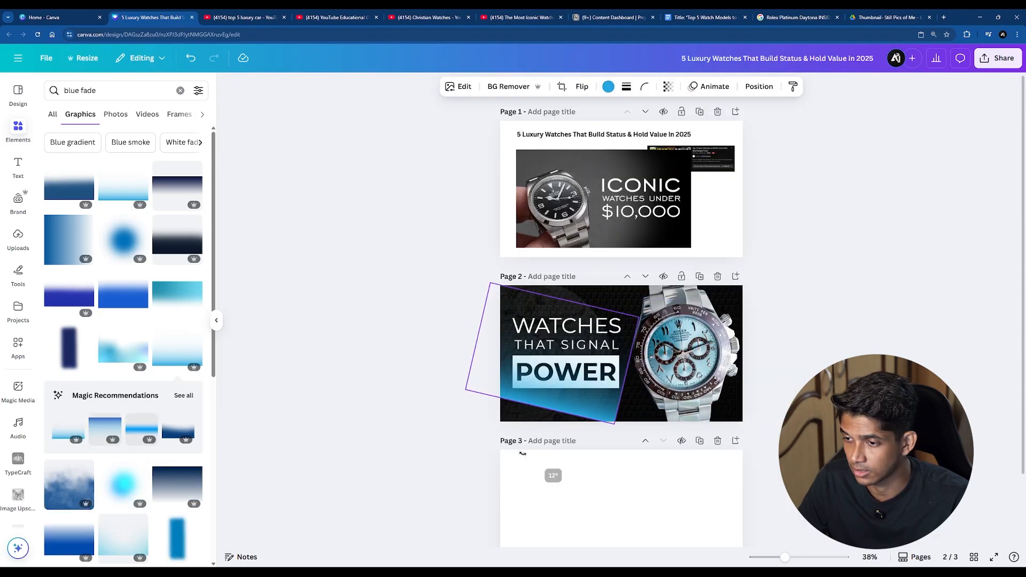
Step: Tilt and enlarge the blue fade across page 2's lower left, layered between the grey rectangle and the movement image
drag(522, 454, 511, 460)
drag(607, 436, 783, 557)
drag(623, 412, 631, 319)
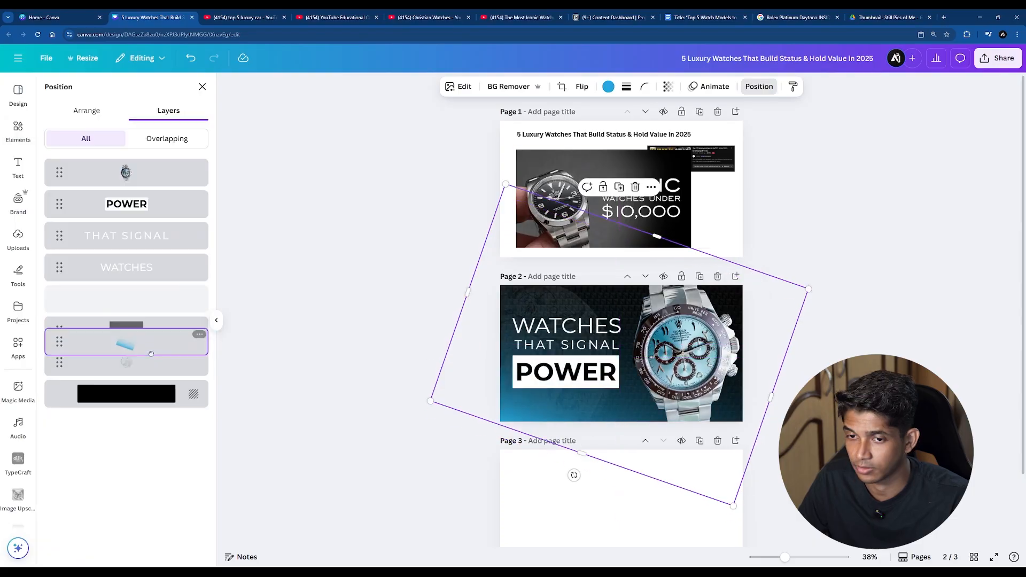
drag(153, 337, 153, 356)
drag(806, 287, 867, 273)
Step: Duplicate the blue fade, layer the copy between the headline and the grey rectangle, and reposition and enlarge it to strengthen the glow
scroll(649, 381, up, 5)
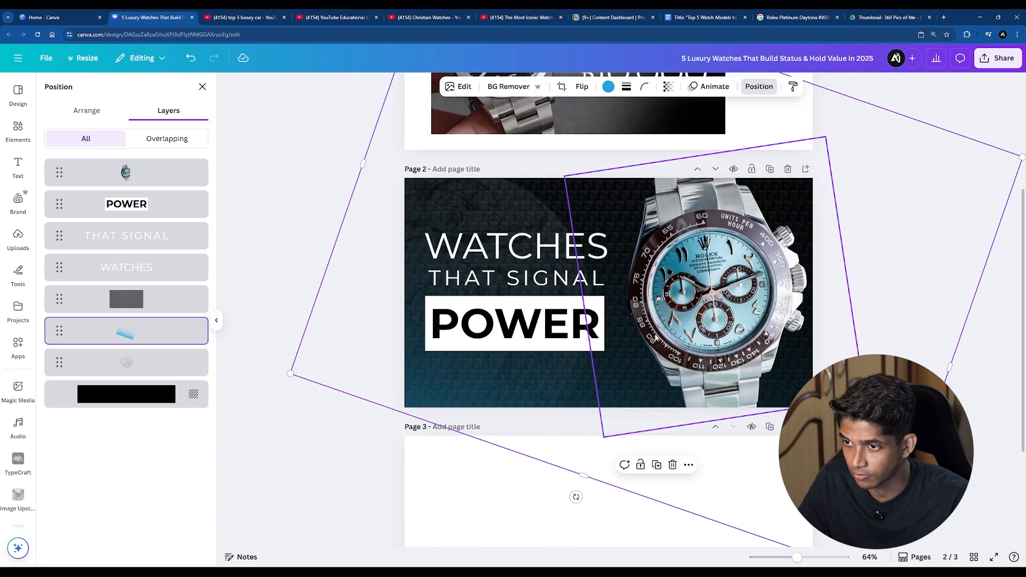
key(ctrl+d)
drag(581, 385, 575, 388)
drag(151, 180, 154, 318)
scroll(814, 351, down, 3)
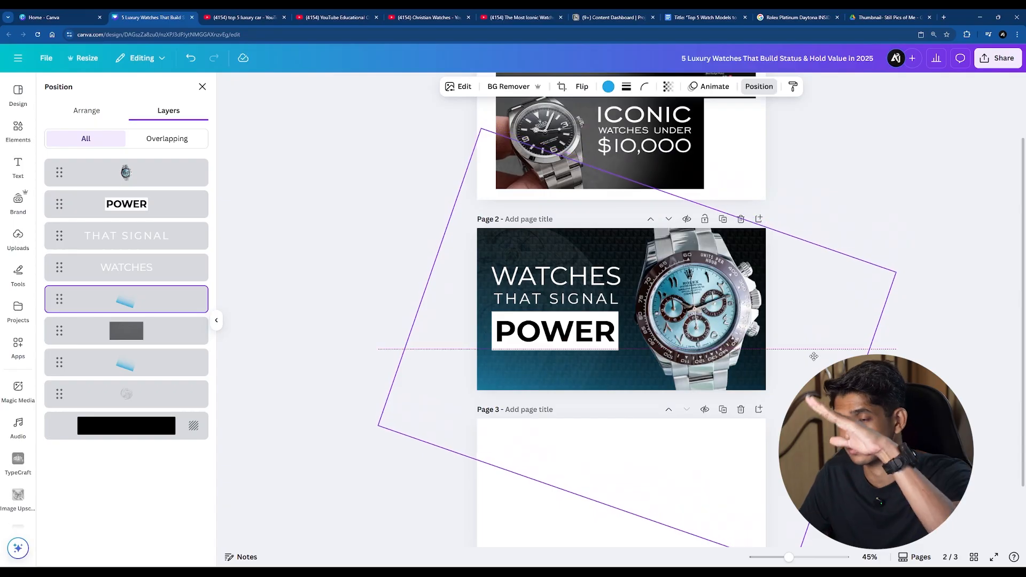
drag(895, 272, 927, 262)
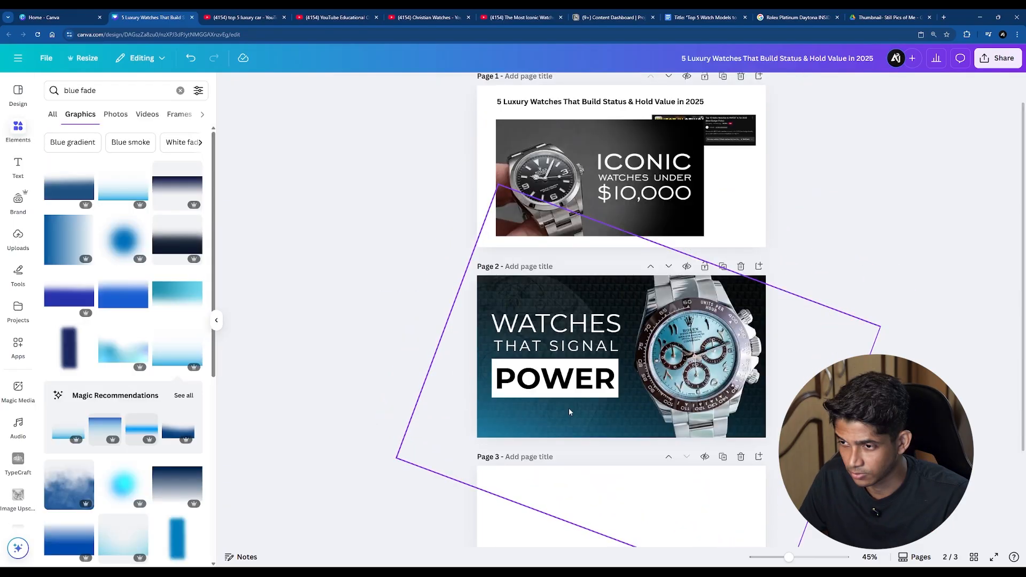
scroll(568, 408, up, 3)
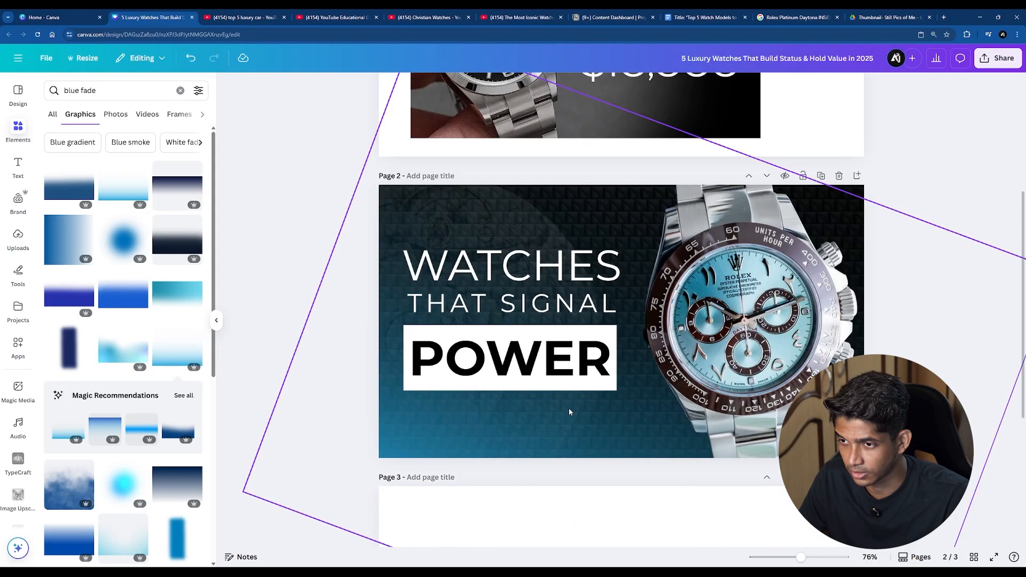
scroll(584, 407, down, 1)
scroll(834, 395, down, 1)
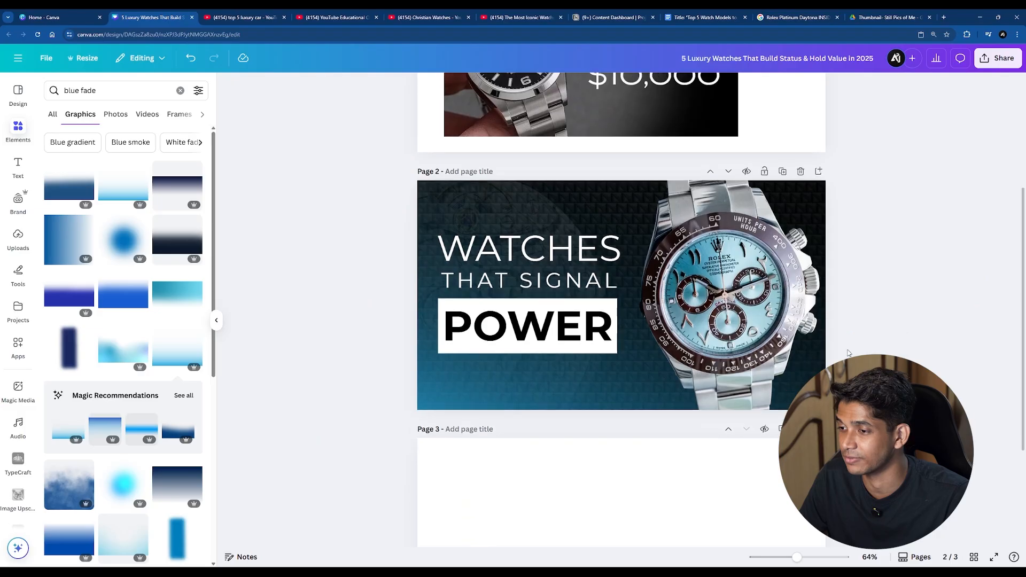
Step: Fine-tune the size and position of the Daytona image on the right half of page 2
click(801, 368)
drag(875, 398, 846, 384)
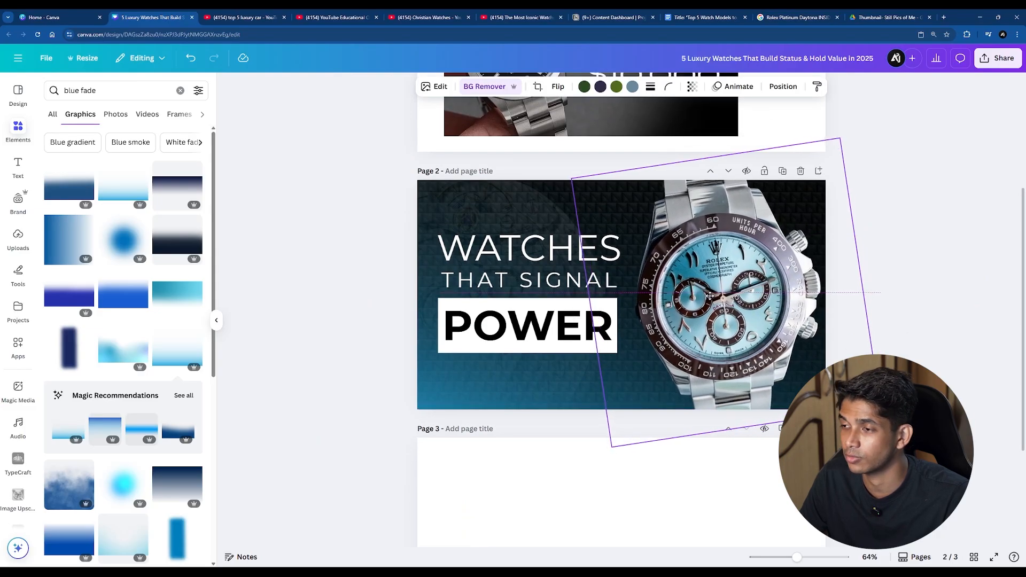
click(891, 254)
Step: Adjust the Daytona image by raising contrast and whites, lowering highlights and shadows, and boosting its colour intensity
click(841, 258)
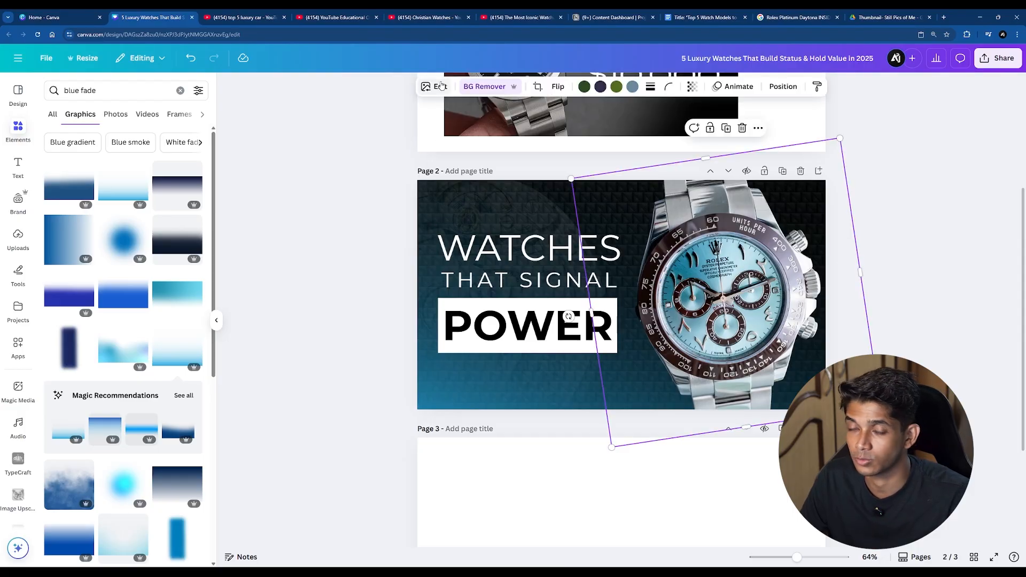
click(110, 167)
scroll(137, 277, down, 3)
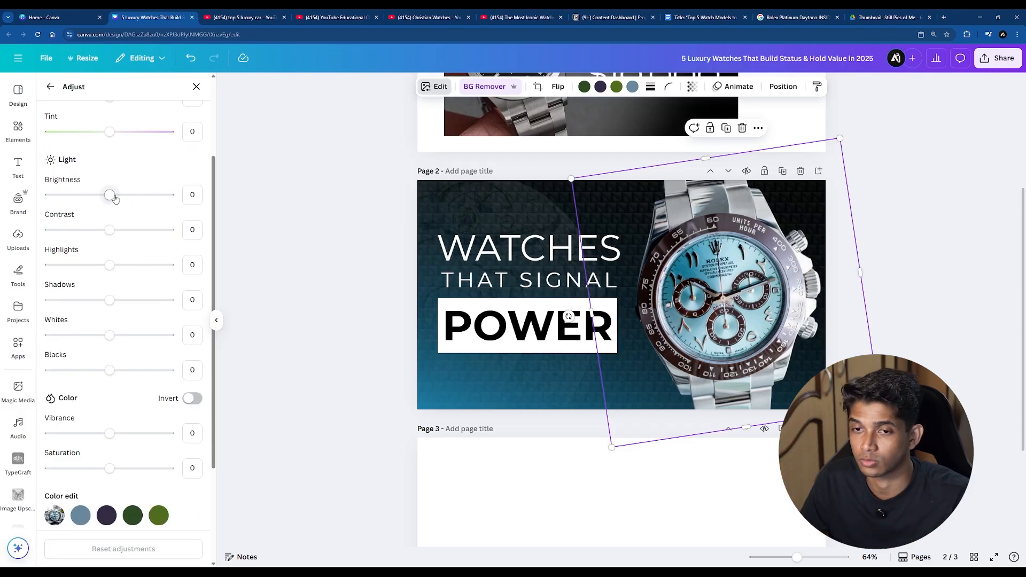
scroll(622, 251, up, 3)
drag(109, 195, 116, 230)
drag(110, 265, 101, 265)
drag(110, 300, 101, 301)
drag(110, 335, 117, 335)
scroll(135, 314, down, 3)
drag(110, 226, 133, 226)
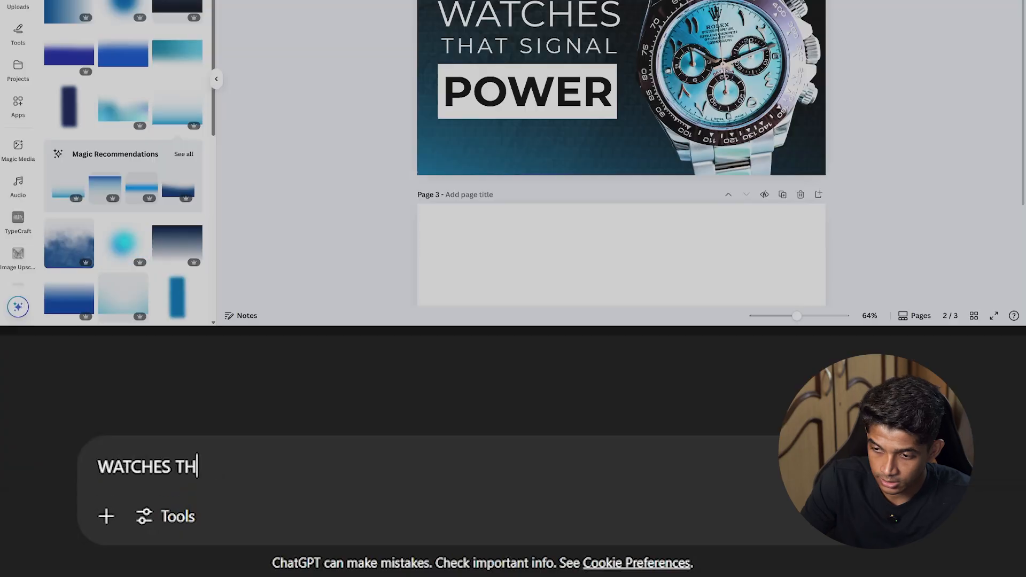
Step: Ask ChatGPT for more options for the title "5 Luxury Watches That Build Status & Hold Value in 2025", citing the thumbnail text "WATCHES THAT SIGNAL POWER"
text(AT SIGNAL POWER is what I've)
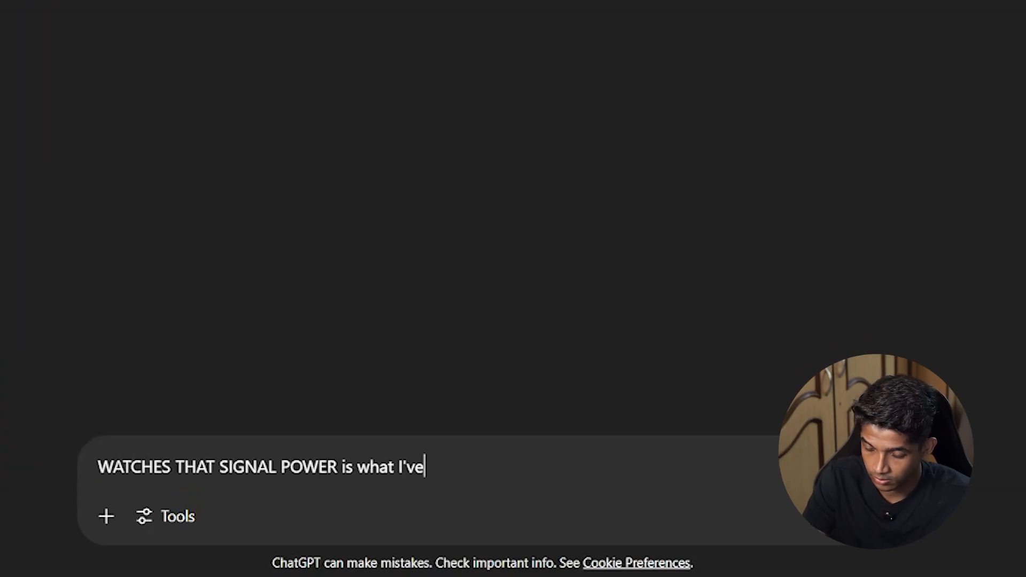
text( used as text for my thumbnail)
key(shift+Return)
text(I need you to giev)
key(BackSpace)
key(BackSpace)
text(ve me more options for the title:)
key(shift+Return)
text(5 Luxury Watches That Build Status & Hold Value in 2025)
key(Return)
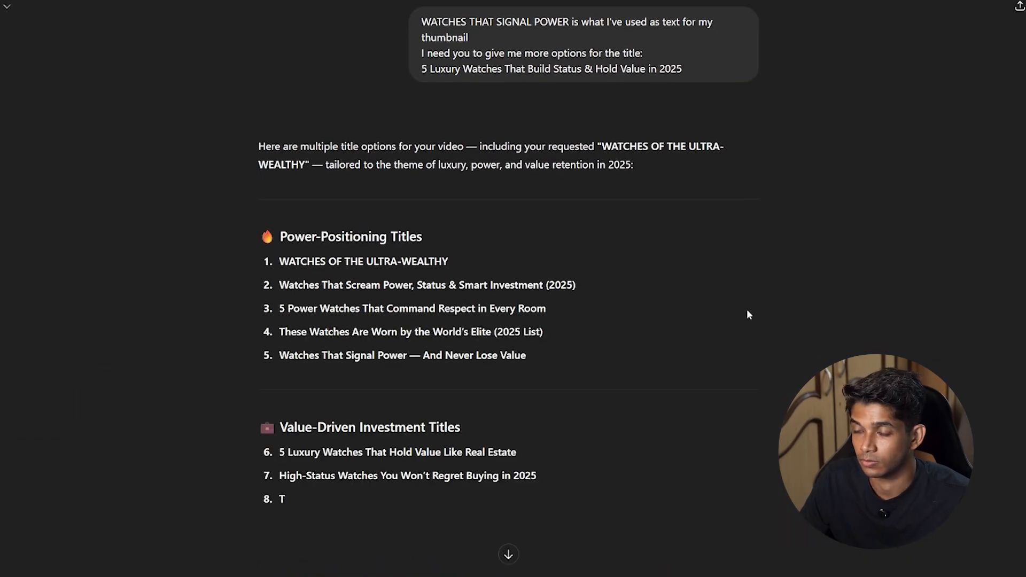
Step: Read the suggested titles and highlight "WATCHES OF THE ULTRA-WEALTHY" as a candidate
drag(449, 261, 279, 264)
click(535, 320)
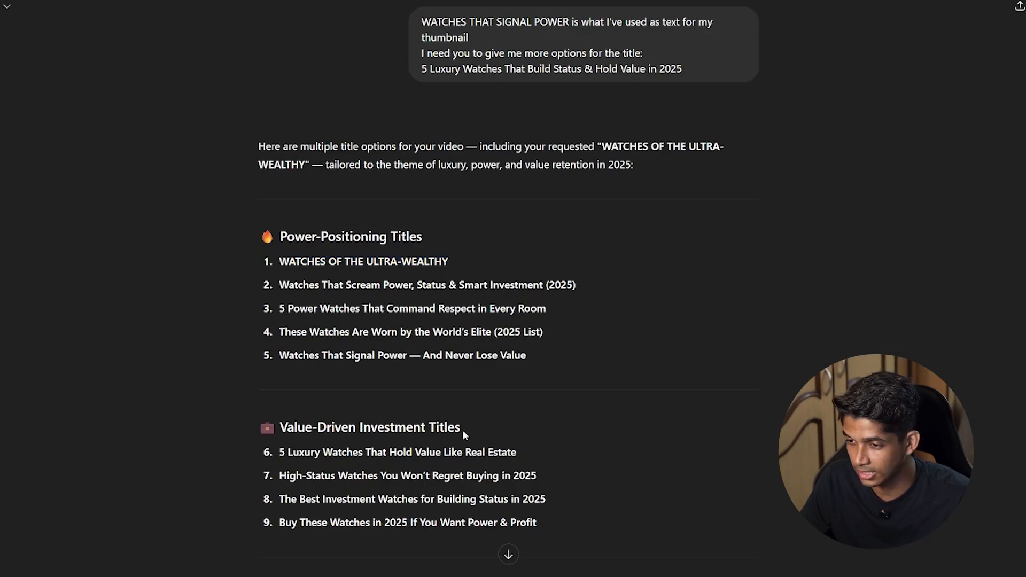
drag(449, 262, 277, 265)
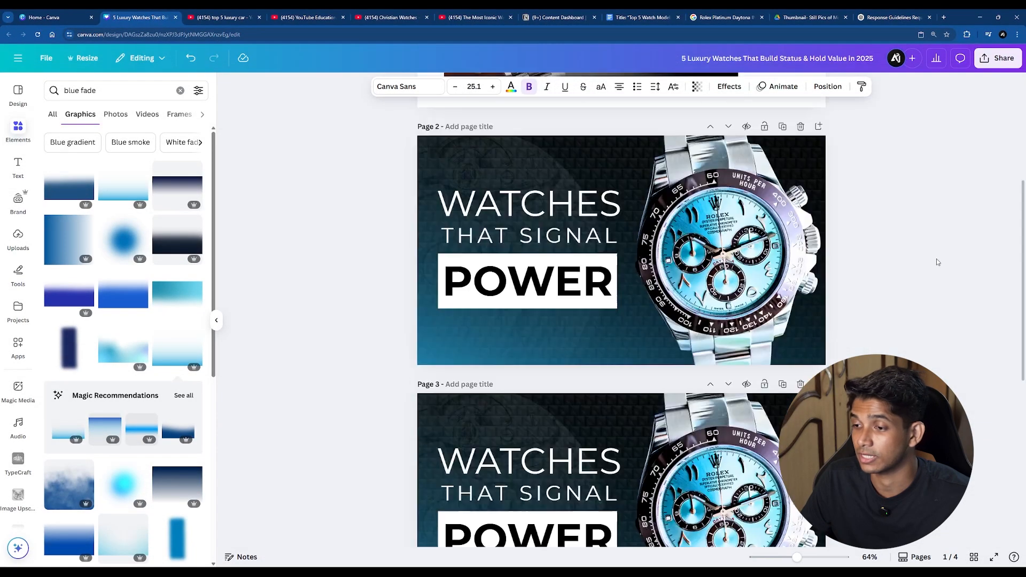
Step: Return to the Canva design and compare the watch thumbnails on pages 2 and 3
scroll(932, 260, down, 2)
scroll(928, 257, up, 1)
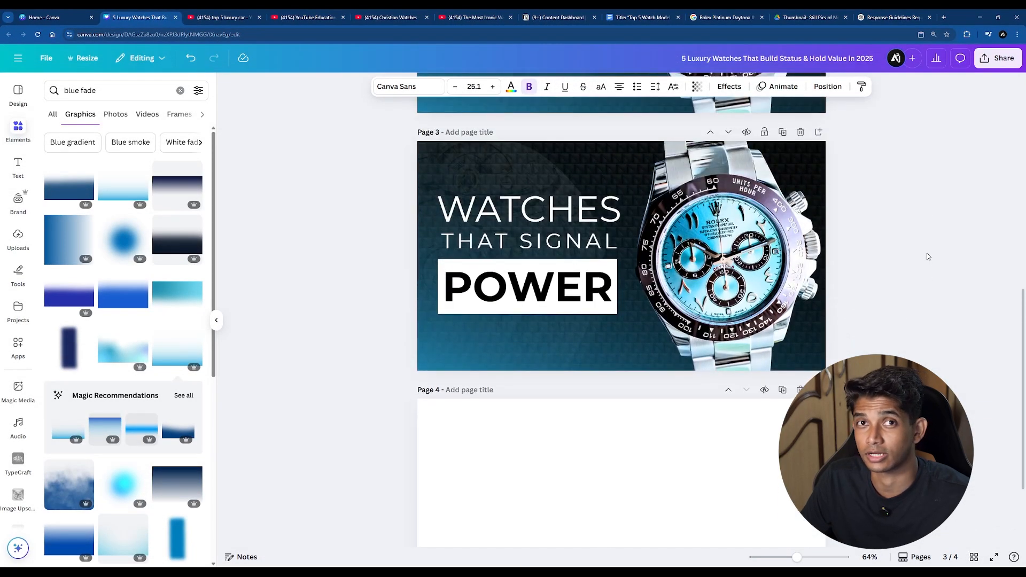
scroll(927, 252, down, 2)
scroll(926, 252, up, 4)
scroll(926, 252, down, 2)
scroll(539, 299, up, 3)
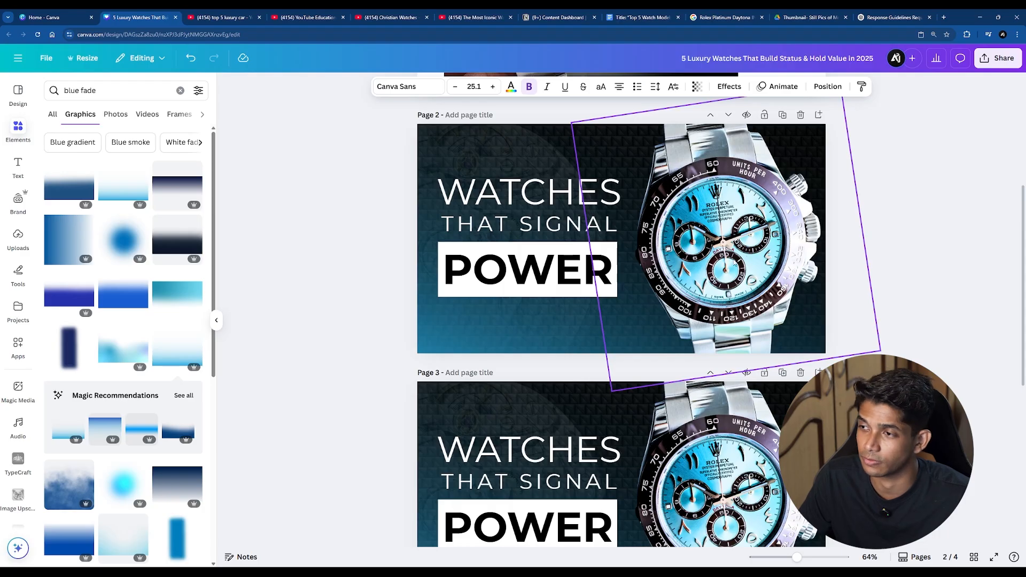
scroll(741, 276, down, 2)
scroll(741, 276, up, 3)
scroll(741, 276, down, 4)
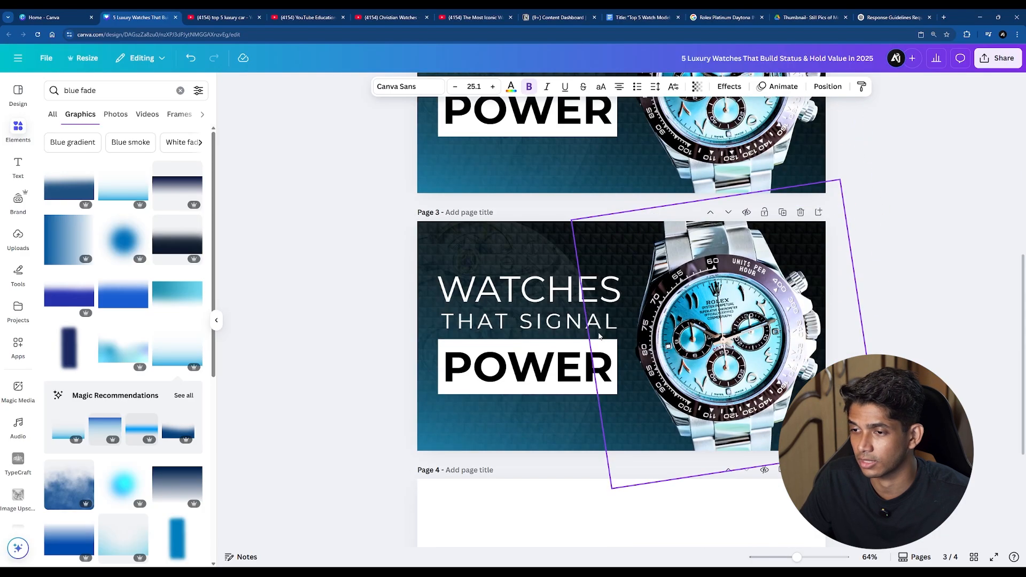
Step: Change the page 3 headline to "WATCHES OF THE ULTRA-WEALTHY", with "ULTRA-WEALTHY" highlighted in white and a small "(2025)" beneath it
click(520, 246)
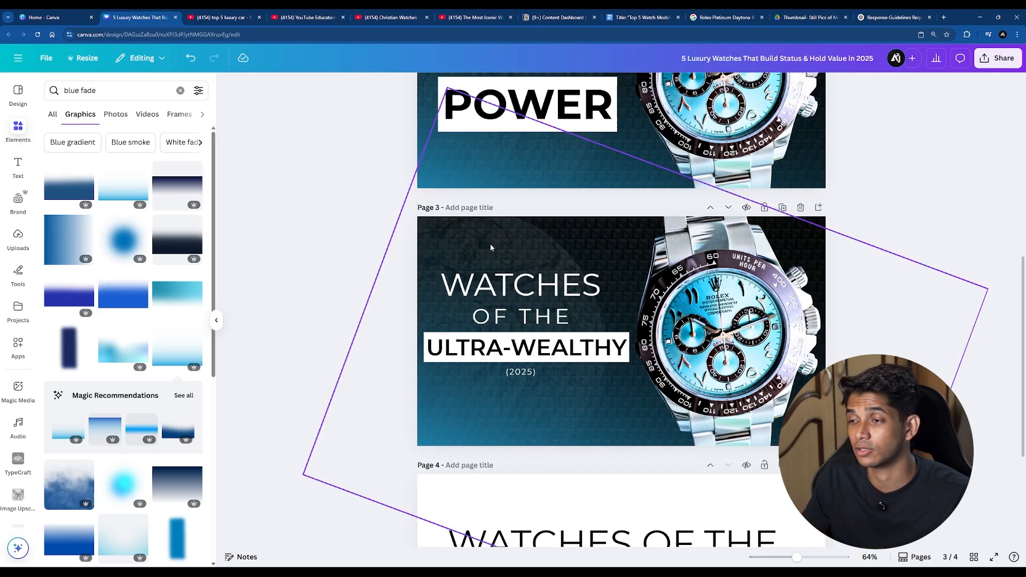
drag(706, 339, 709, 331)
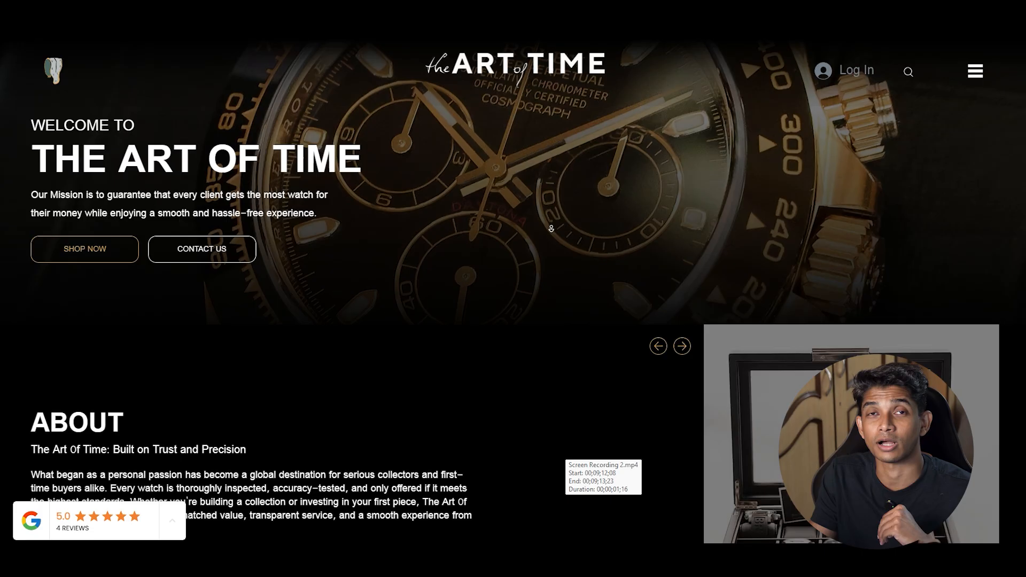
Step: Compare the "WATCHES THAT SIGNAL POWER" thumbnail on page 2 with the "ULTRA-WEALTHY" version on page 3
middle_click(551, 234)
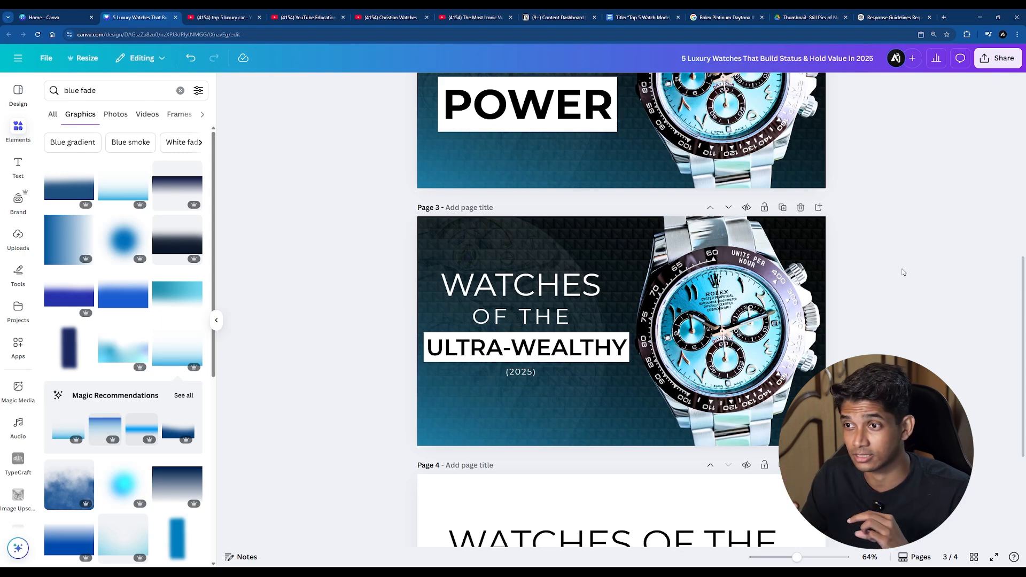
scroll(902, 273, up, 3)
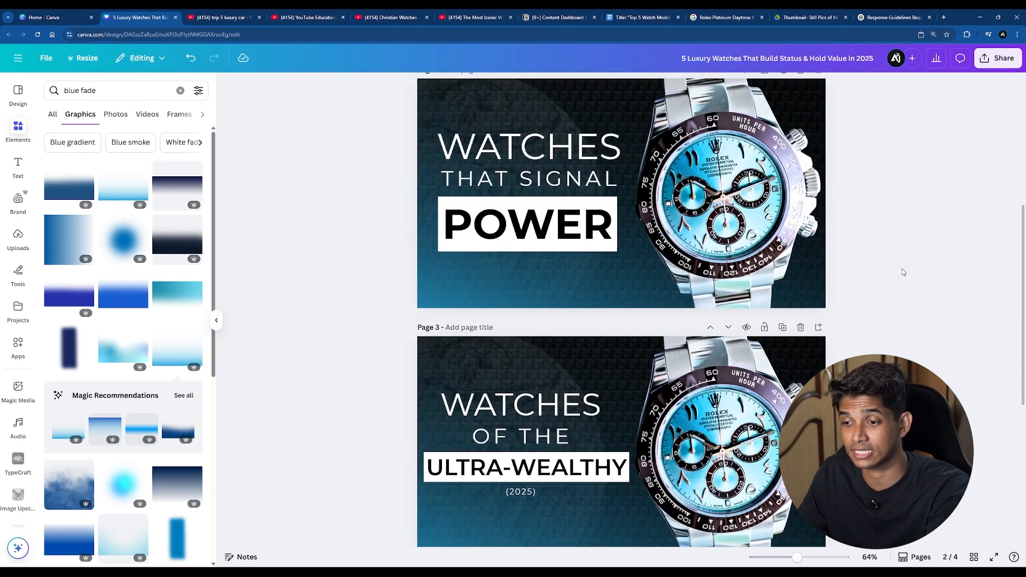
scroll(902, 272, down, 2)
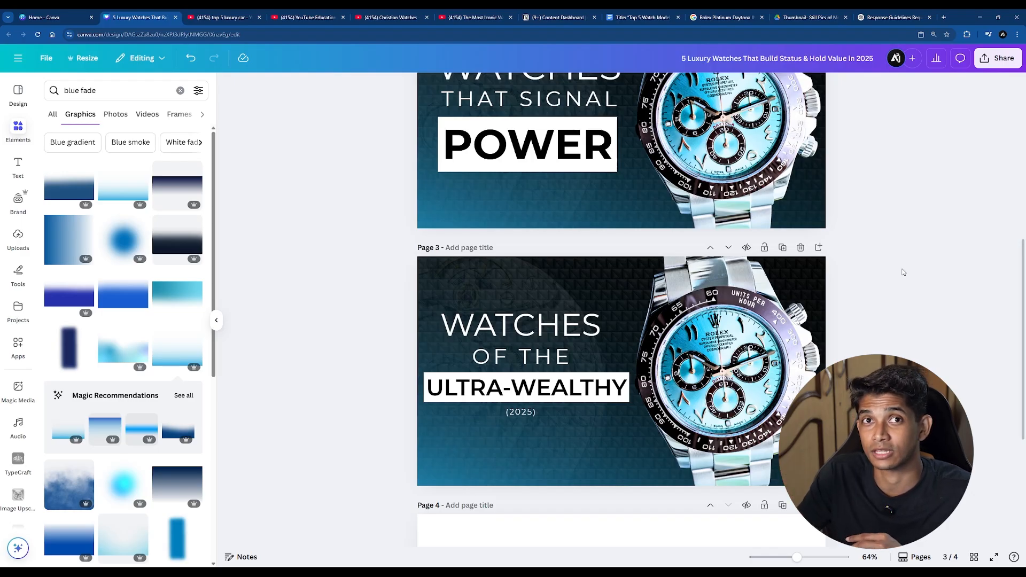
scroll(902, 272, up, 1)
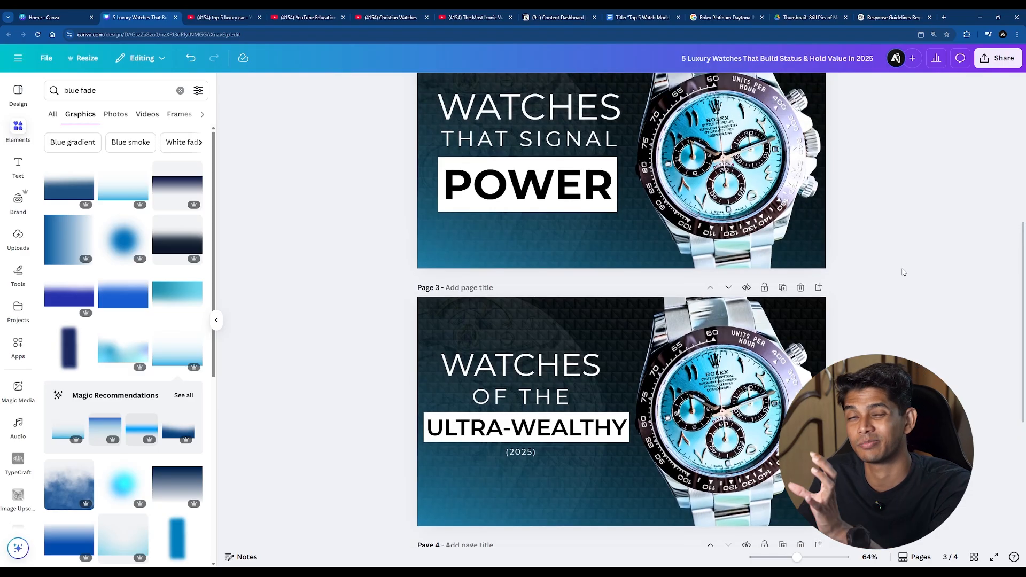
scroll(903, 274, down, 2)
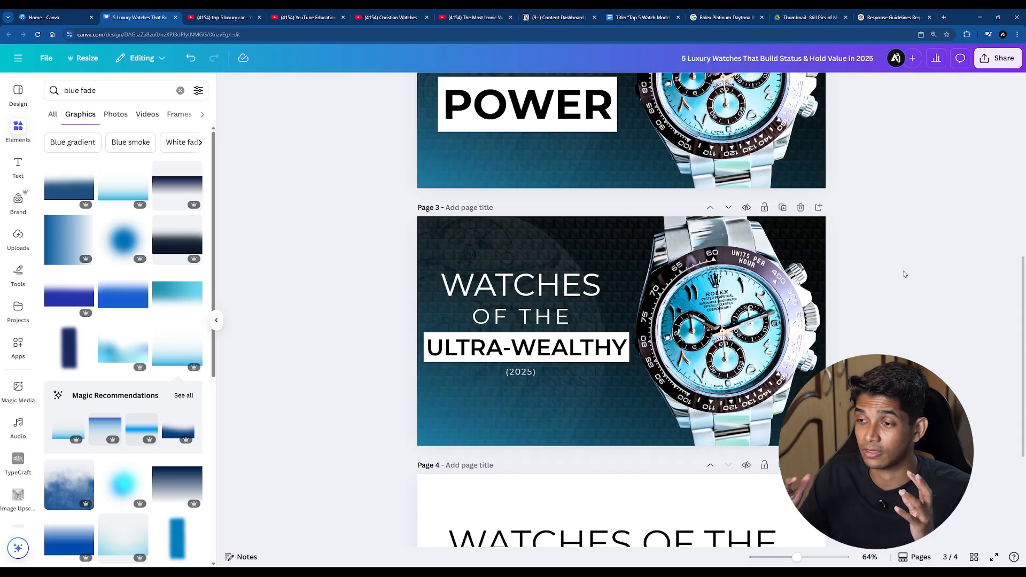
scroll(882, 224, down, 2)
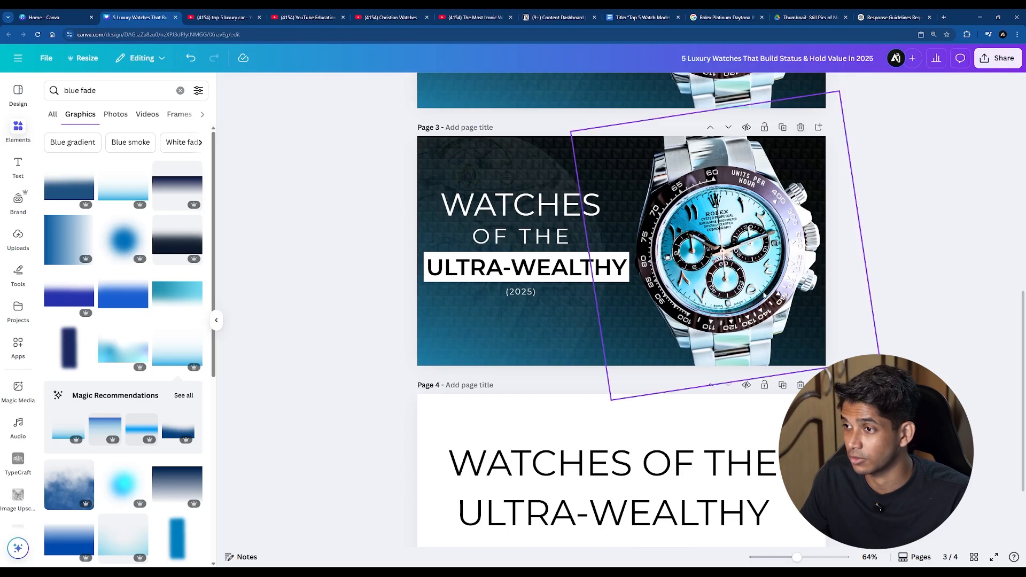
Step: Duplicate the page 3 thumbnail, then place a background-removed portrait of the bearded man on the right side of page 5
click(782, 127)
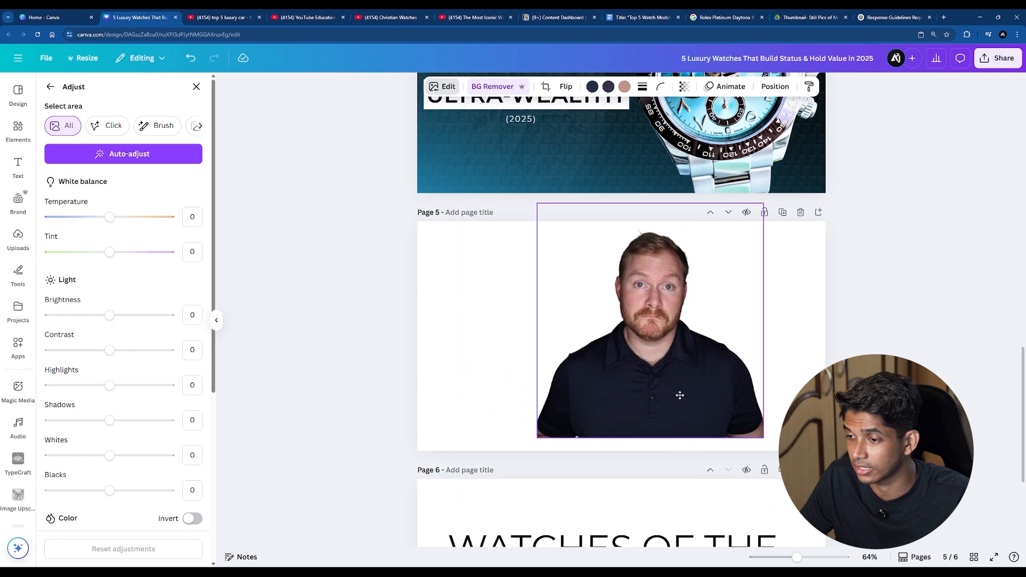
drag(650, 438, 652, 451)
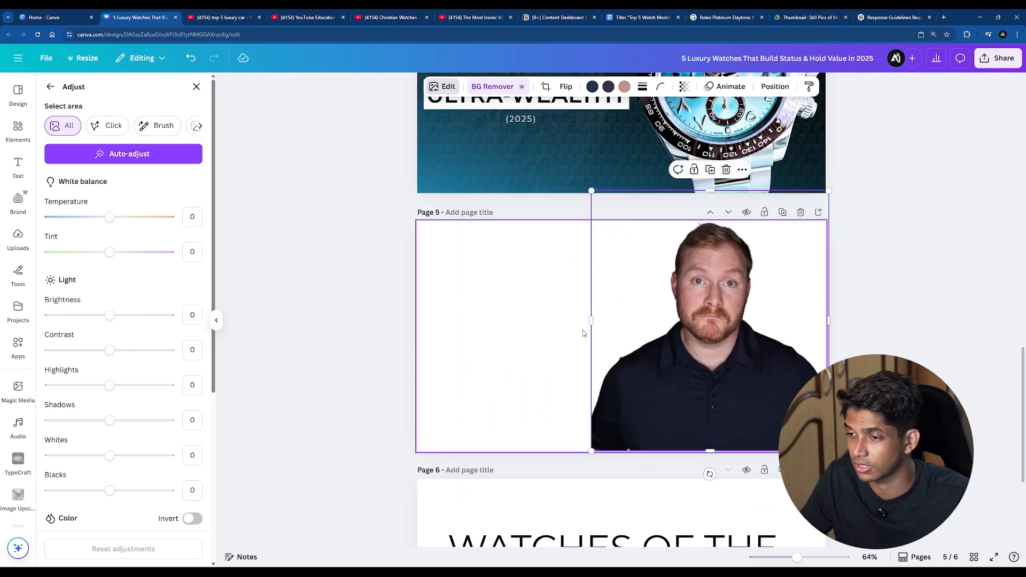
drag(595, 322, 560, 325)
drag(619, 344, 633, 346)
click(522, 339)
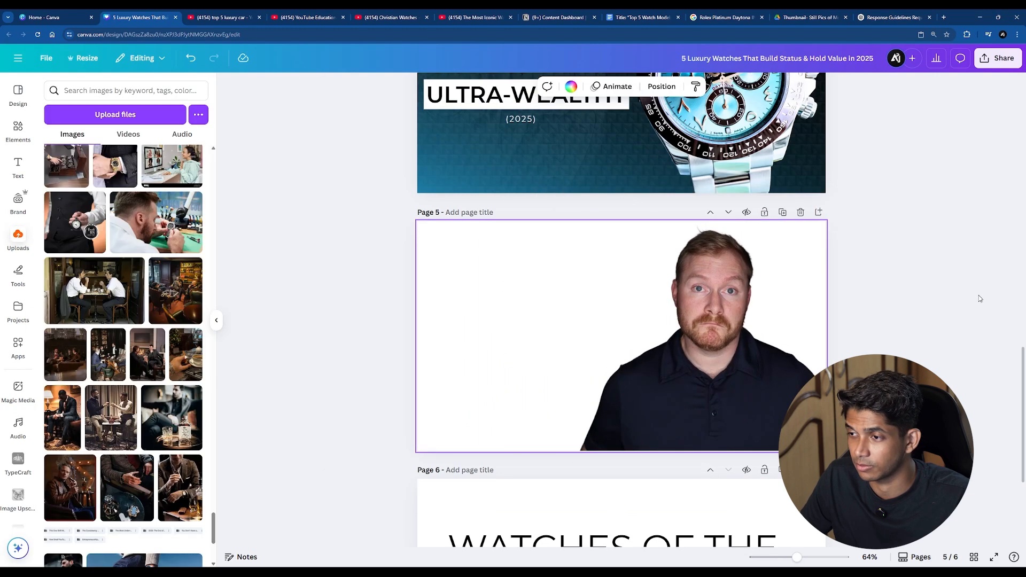
Step: Enlarge the portrait on page 5 and reposition it so the head and shoulders fill the right side of the page
click(979, 300)
drag(696, 321, 673, 321)
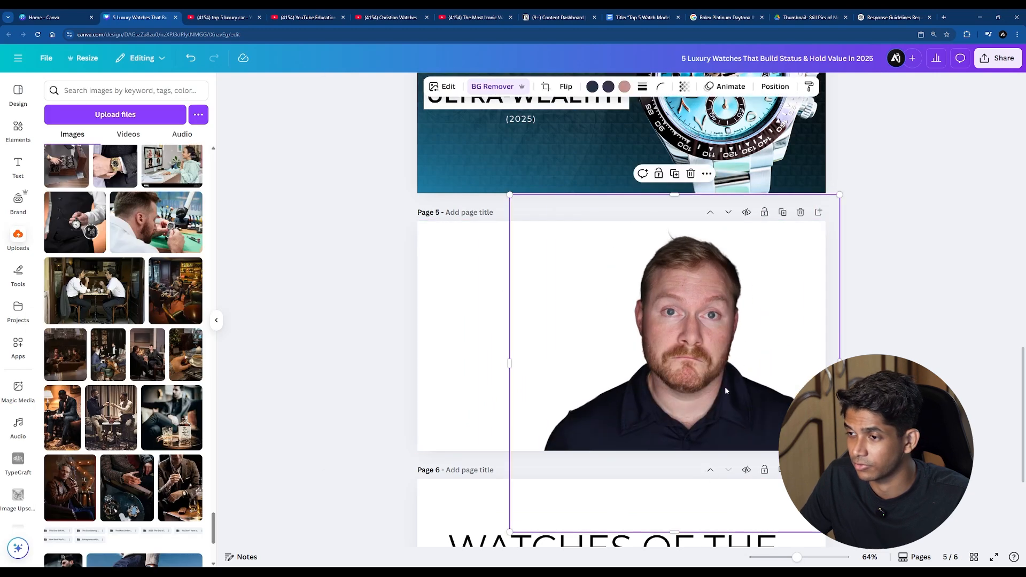
drag(723, 384, 764, 371)
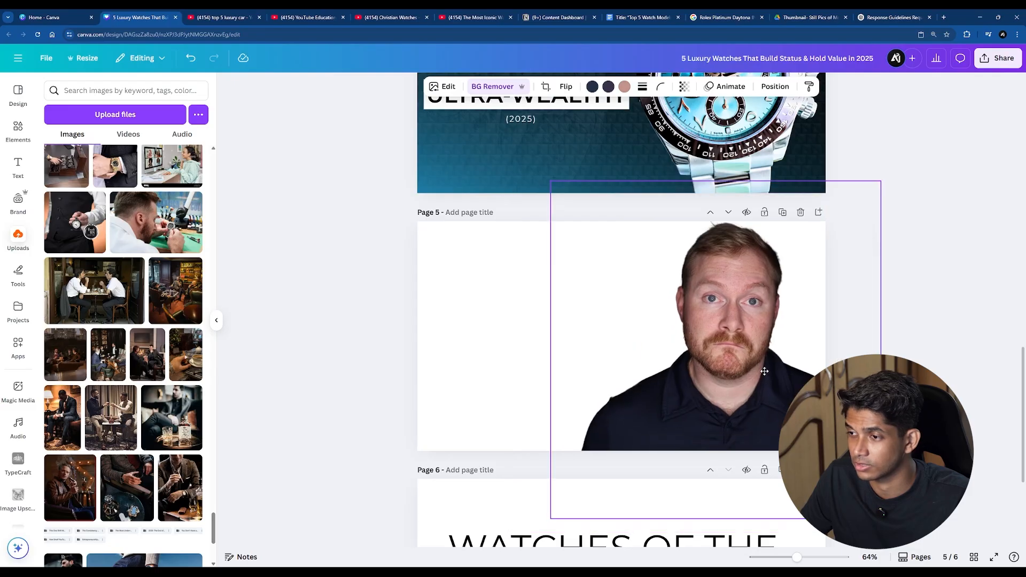
drag(564, 356, 543, 356)
drag(859, 513, 901, 550)
drag(844, 400, 841, 403)
click(917, 296)
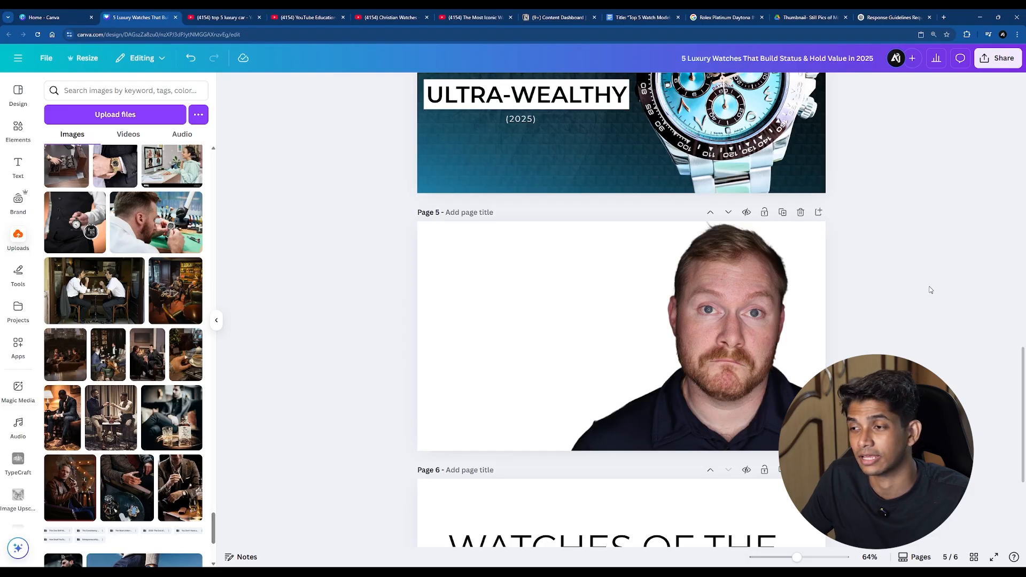
click(570, 357)
drag(527, 367, 557, 367)
click(919, 296)
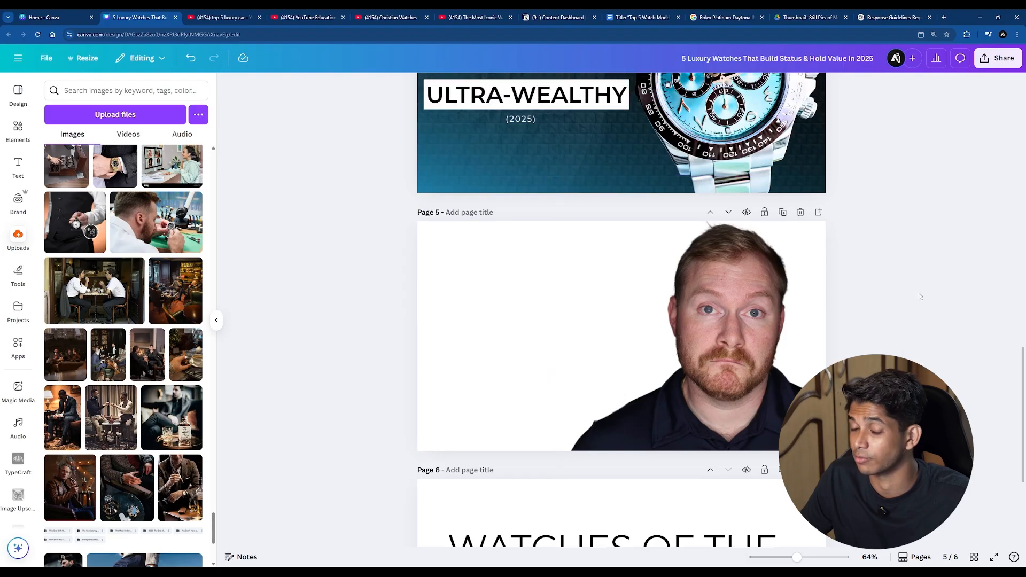
Step: Adjust the portrait's image settings for brighter skin, stronger contrast and a darker shirt
click(758, 299)
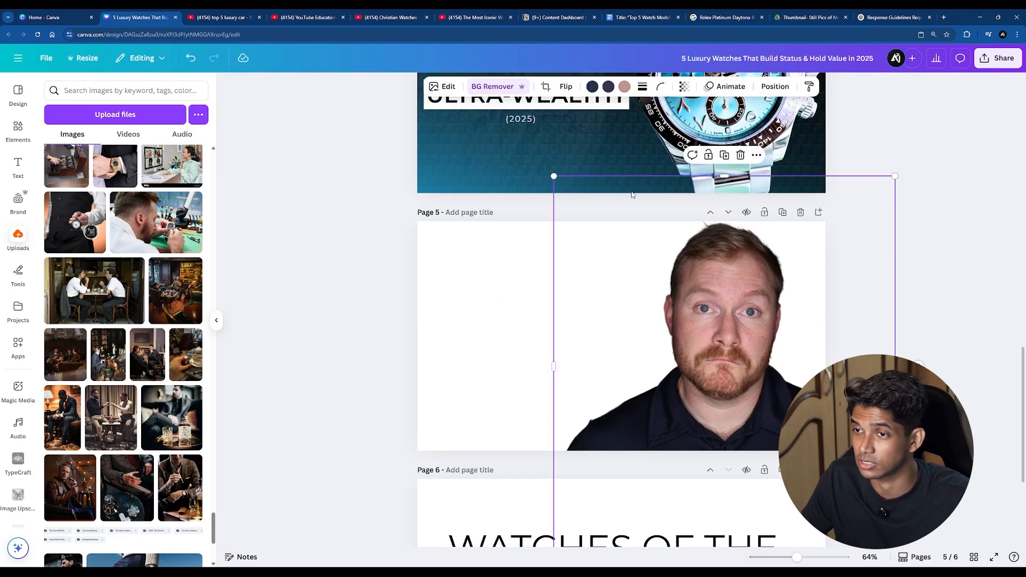
click(442, 86)
click(192, 165)
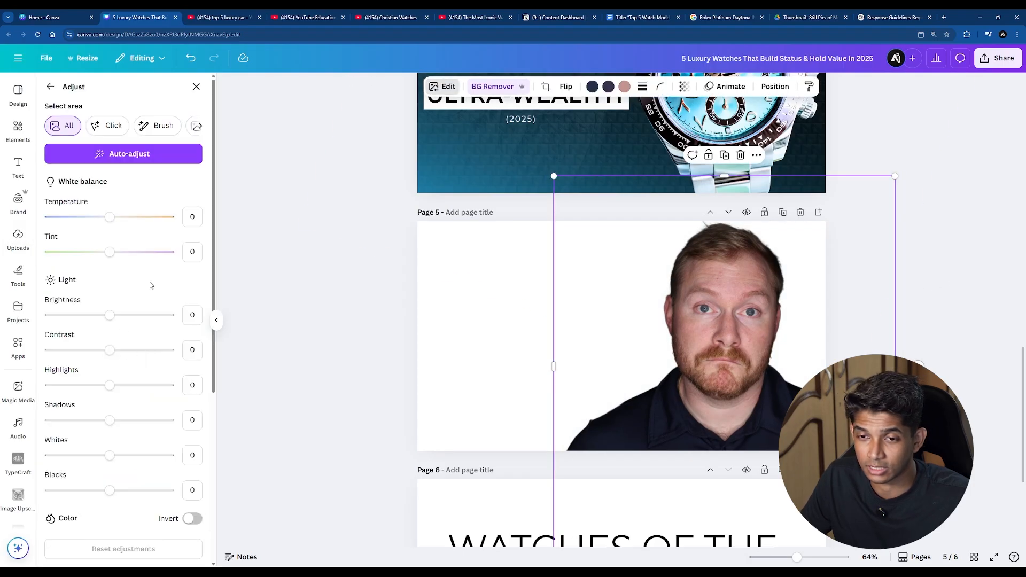
scroll(150, 285, down, 3)
drag(110, 194, 121, 195)
drag(110, 230, 102, 270)
scroll(101, 269, down, 5)
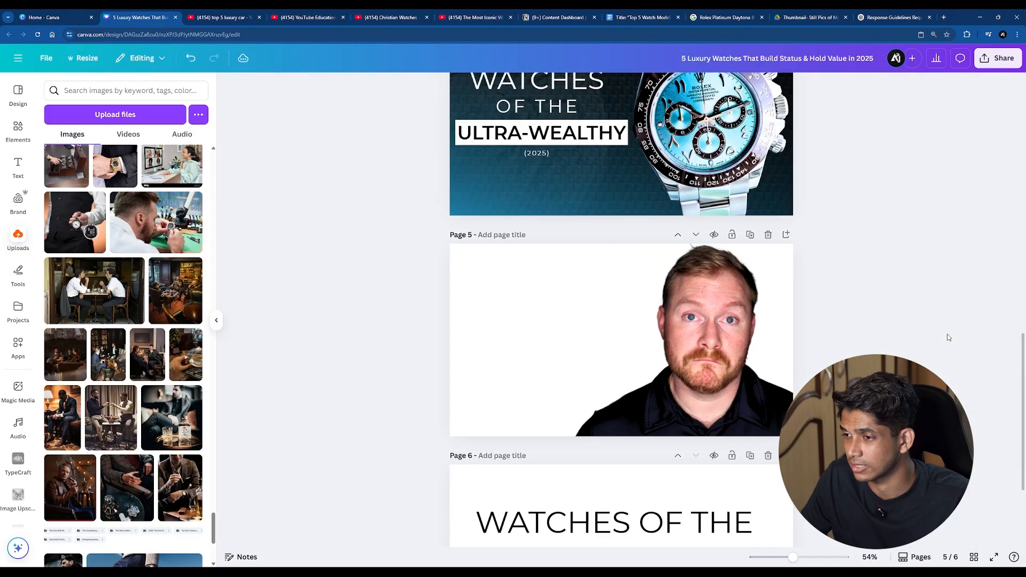
Step: Move the portrait to the horizontal centre of page 5
click(534, 321)
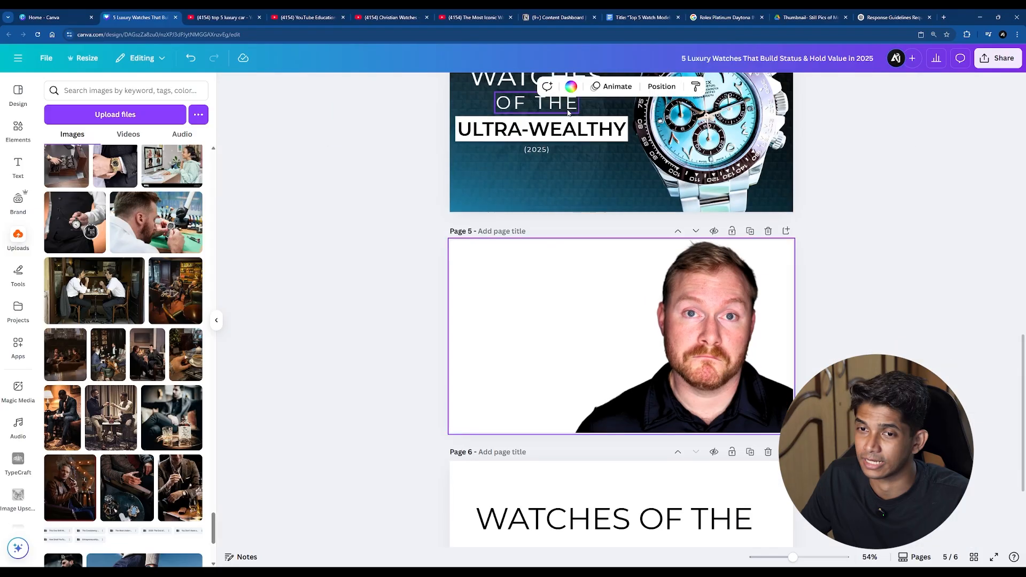
drag(684, 331, 597, 334)
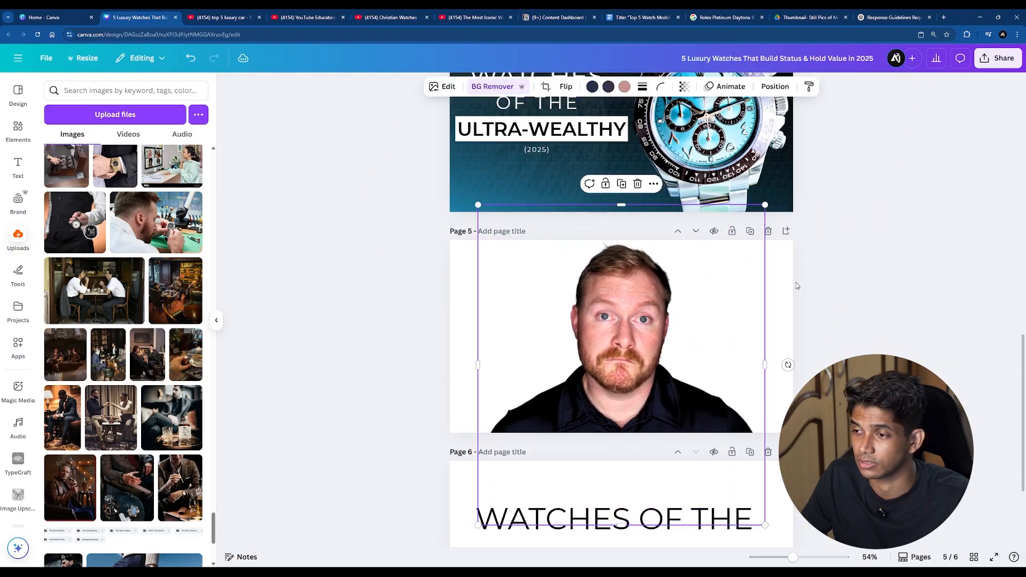
click(816, 283)
Step: Search the graphics elements for "black fade"
click(18, 130)
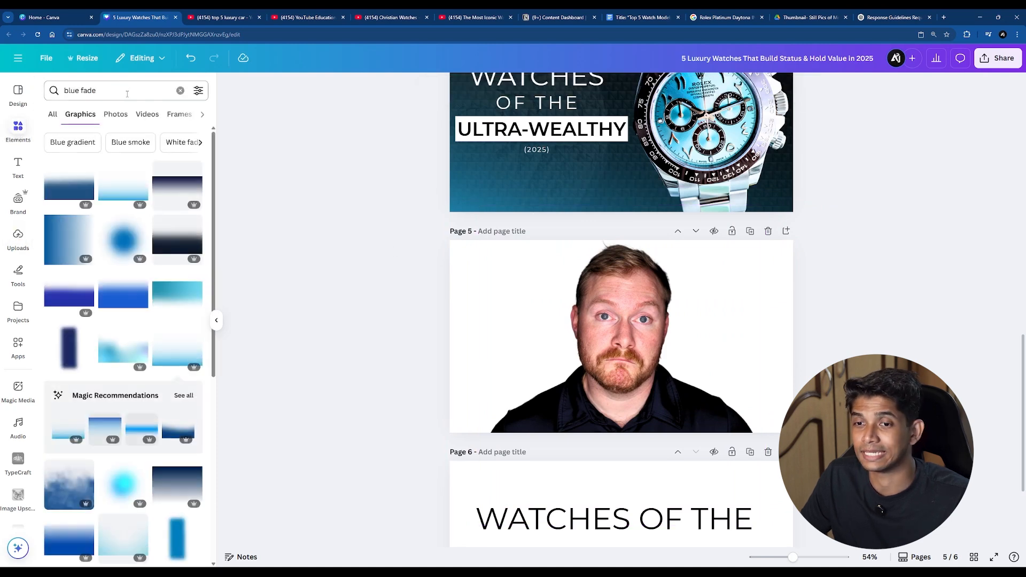
click(79, 91)
key(BackSpace)
key(BackSpace)
text(ACK)
key(Return)
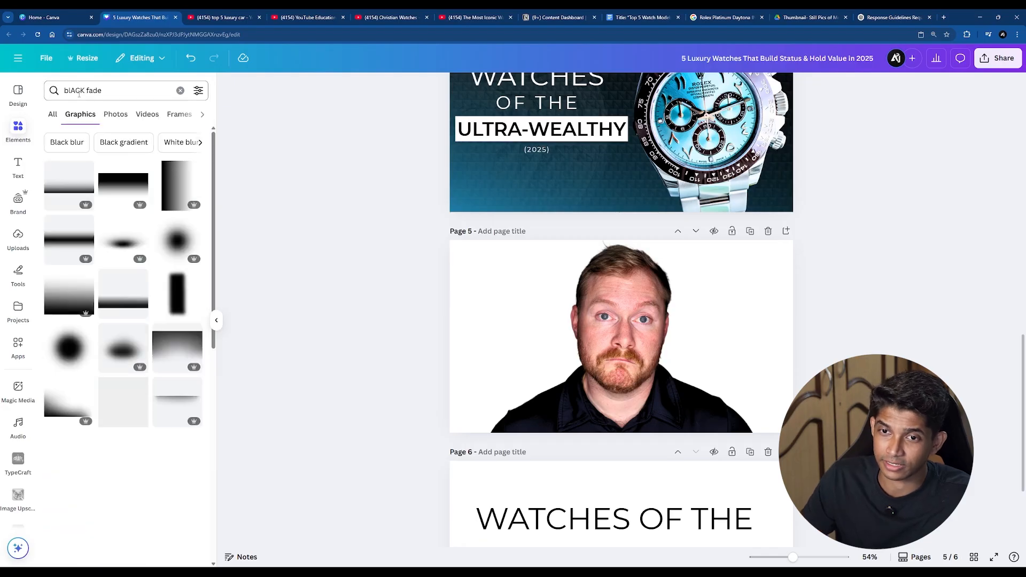
Step: Add a black fade behind the portrait, enlarge it across the bottom of page 5, and place an inverted copy across the top
click(68, 185)
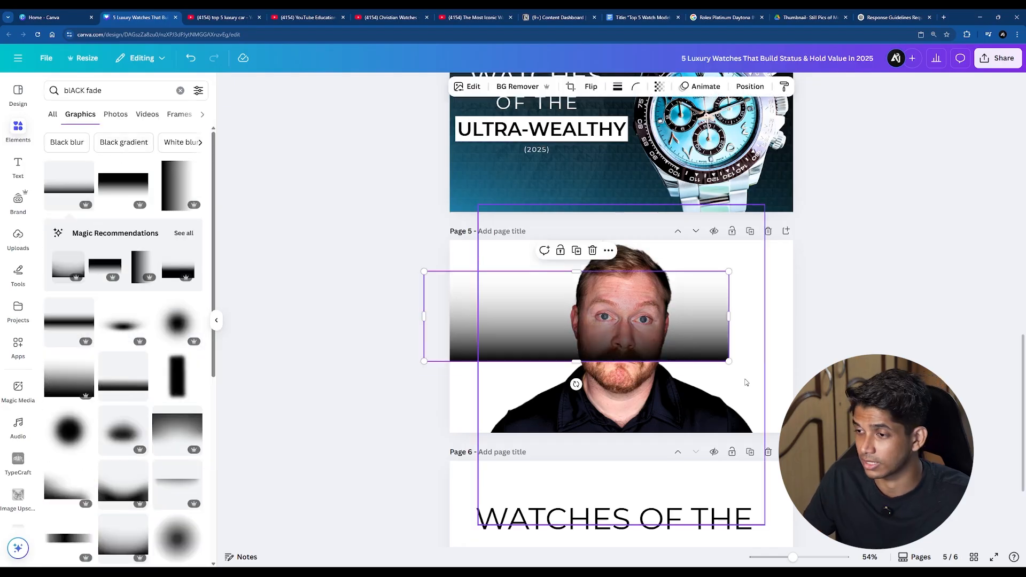
drag(729, 362, 1019, 556)
drag(884, 338, 806, 349)
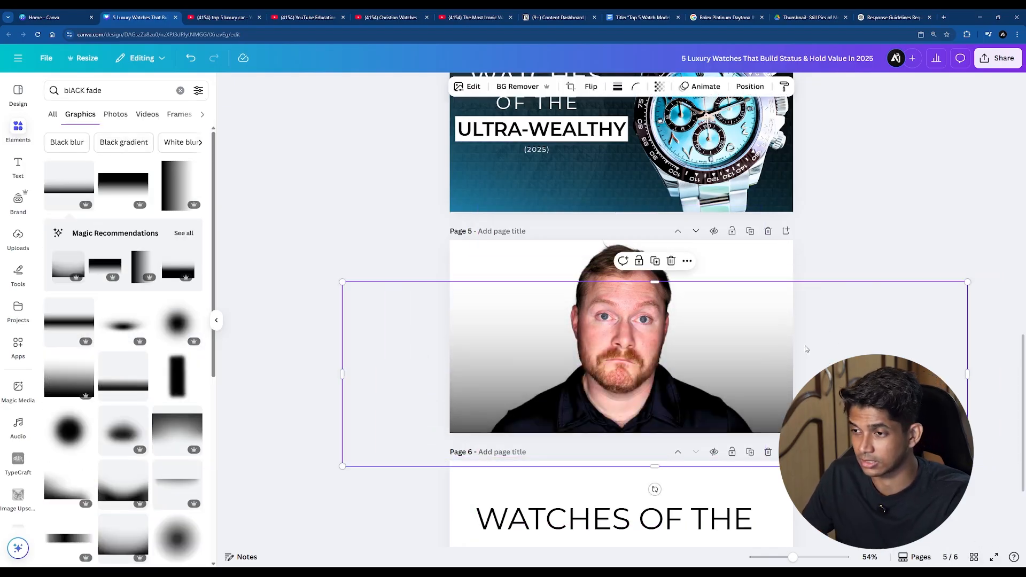
drag(771, 360, 763, 219)
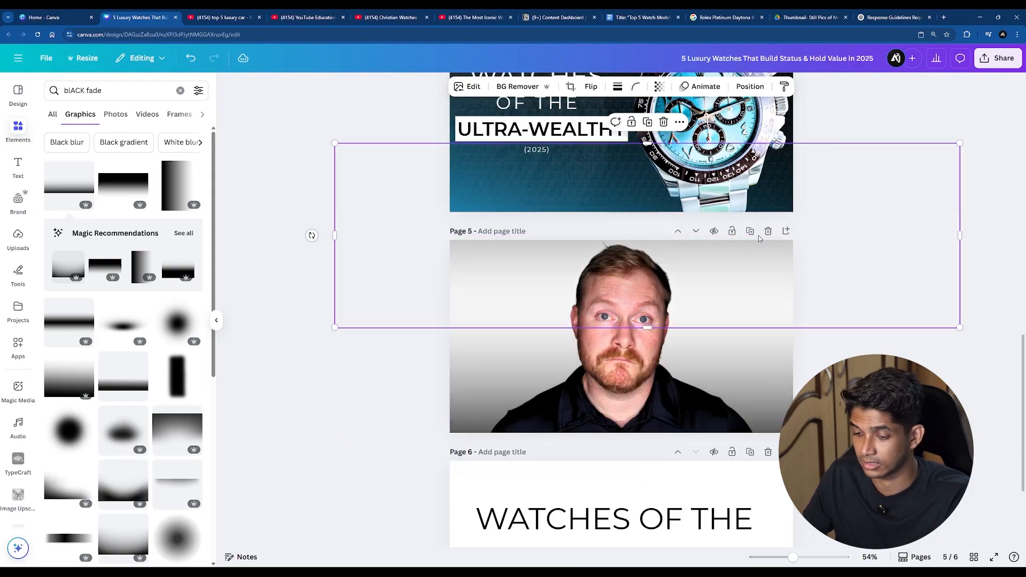
click(826, 344)
click(781, 389)
click(888, 320)
Step: Add bold italic Montserrat text to page 5, with "I DON'T" left of the man's face and "LIKE THIS" right of it
scroll(888, 319, down, 3)
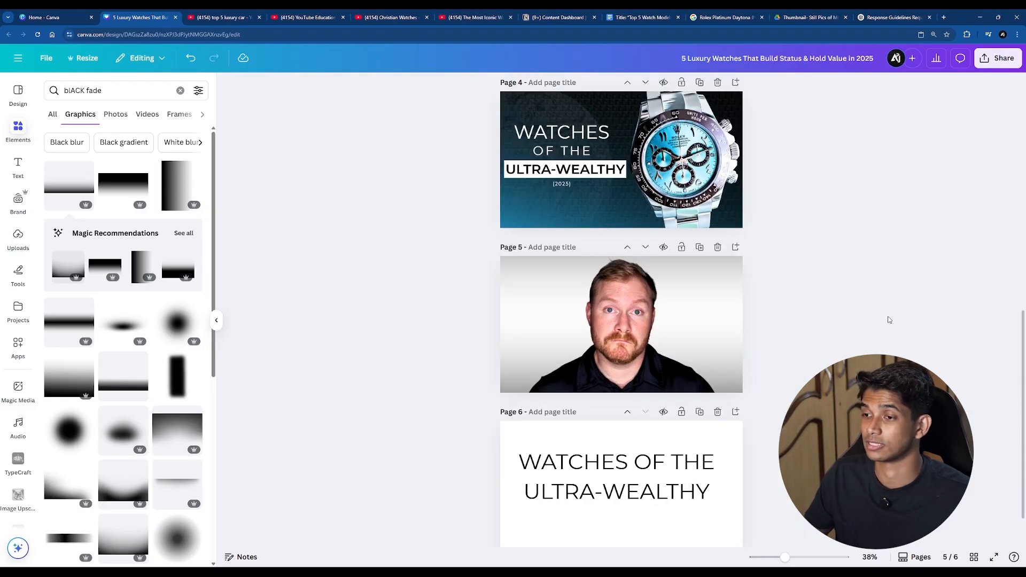
scroll(888, 319, up, 3)
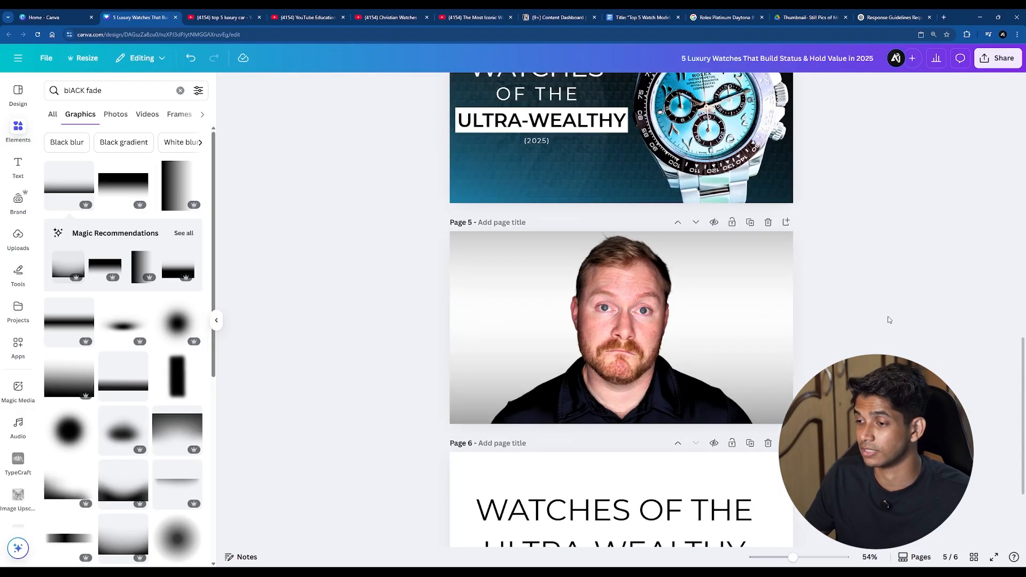
scroll(888, 320, up, 2)
scroll(925, 327, down, 2)
scroll(924, 329, up, 2)
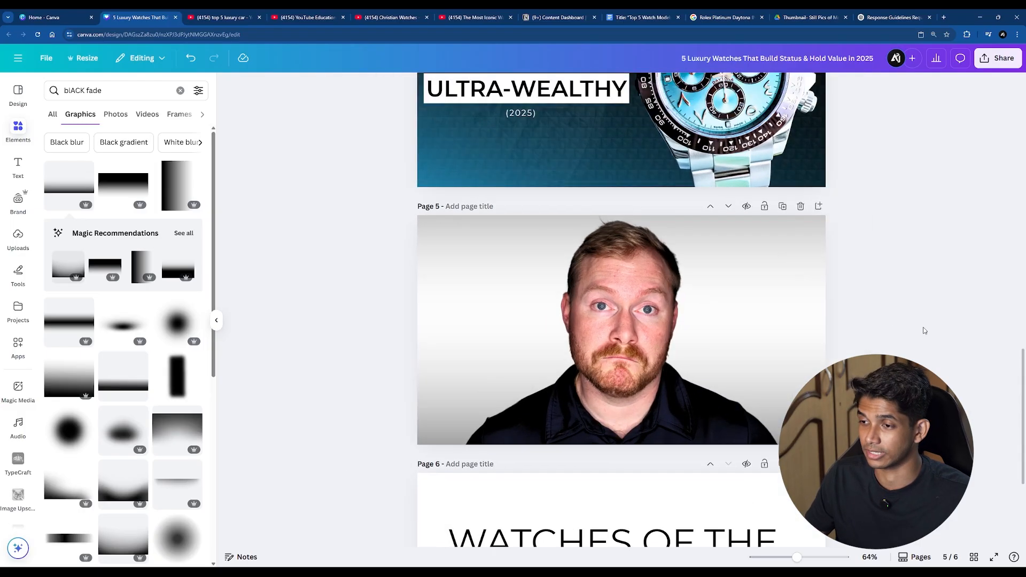
scroll(925, 330, down, 2)
click(17, 165)
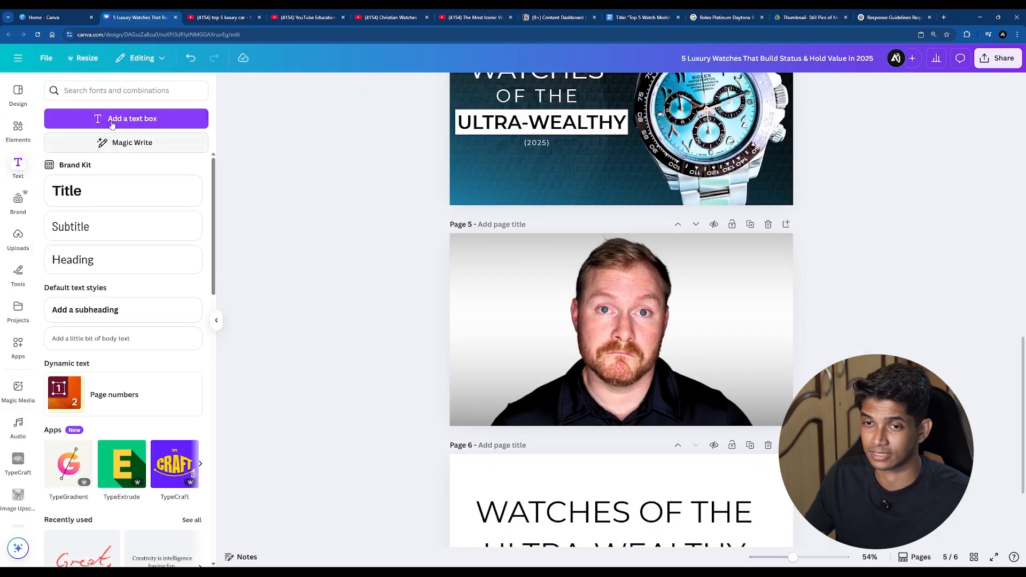
click(115, 118)
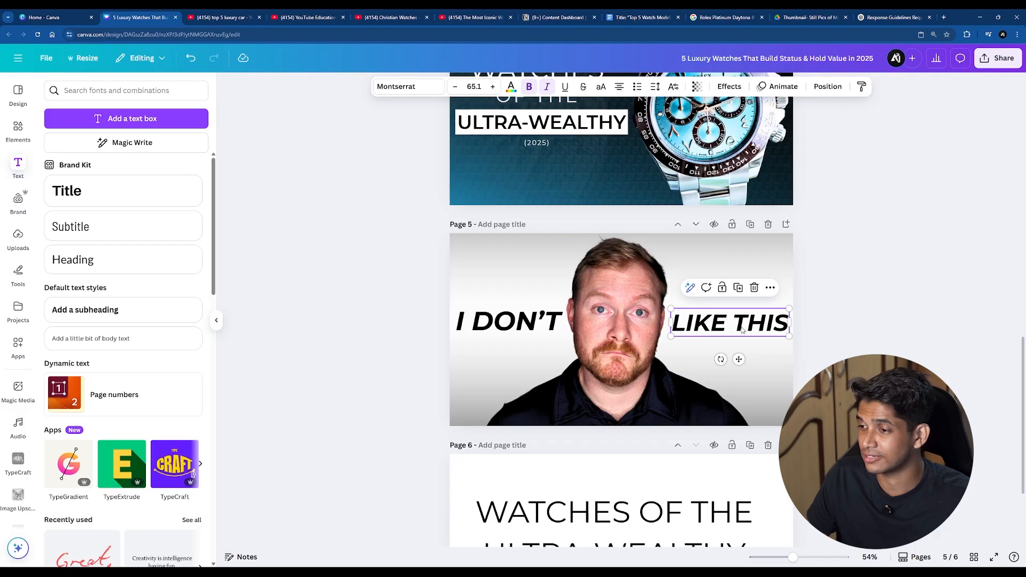
click(815, 286)
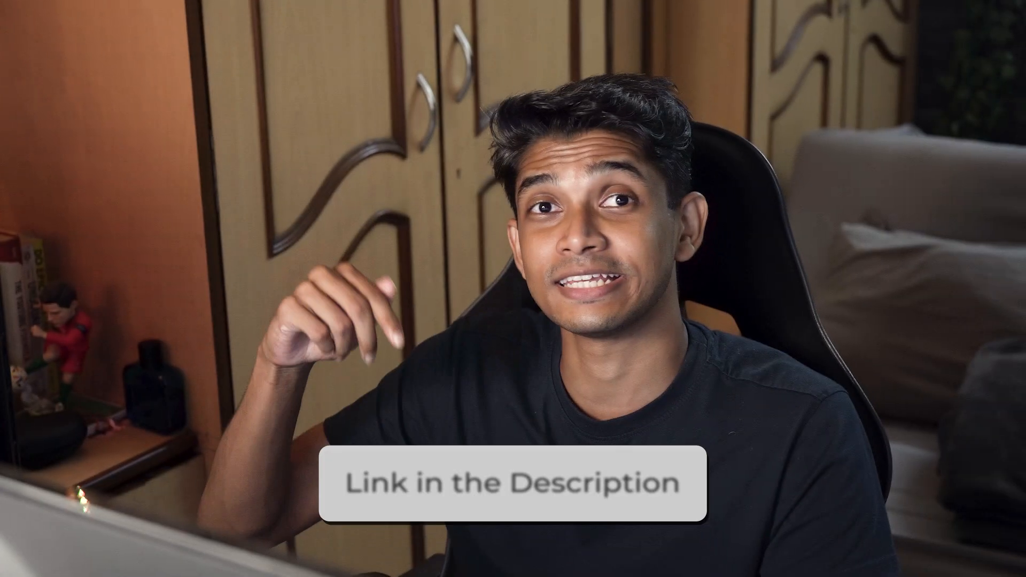